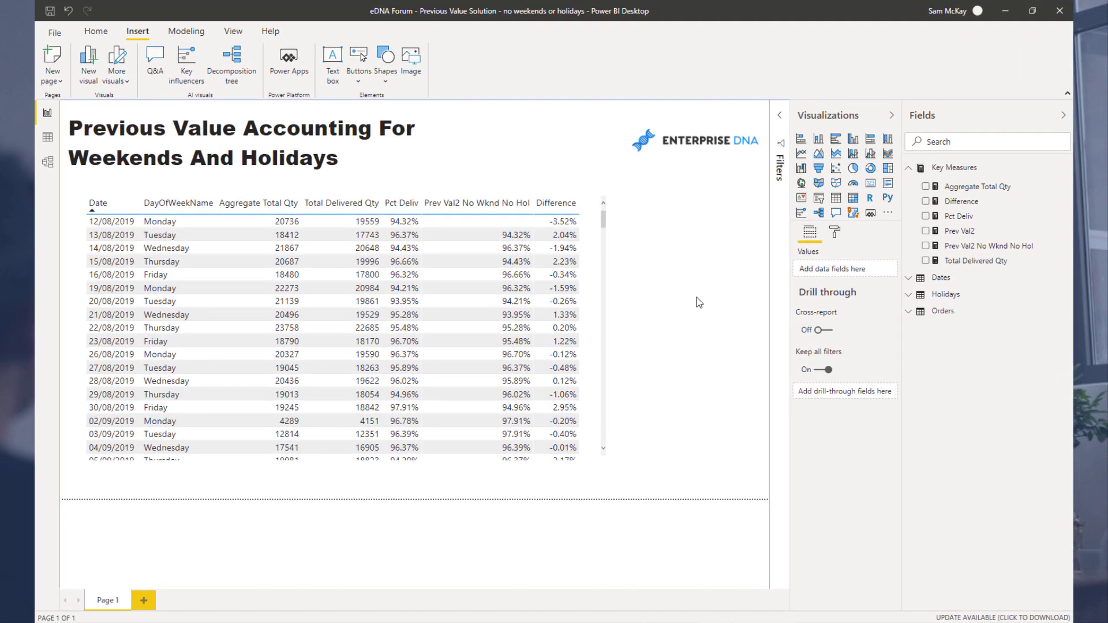
In Chrome, scroll the 'DAX Row minus Previous Row' forum thread to its solution post.
mouse_move(234, 621)
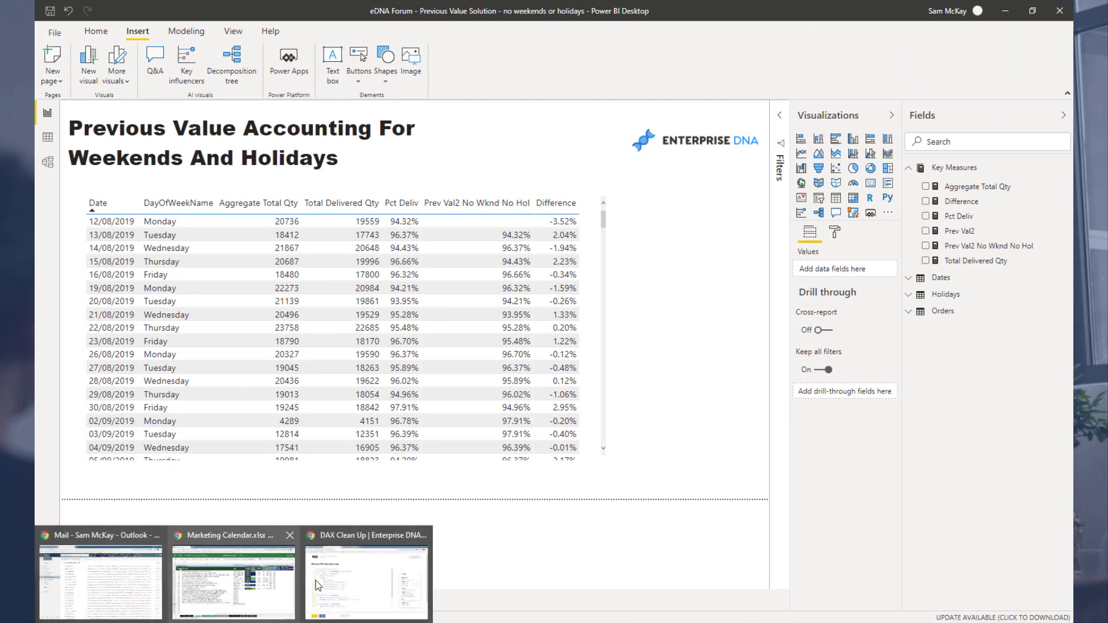
click(366, 583)
mouse_move(215, 594)
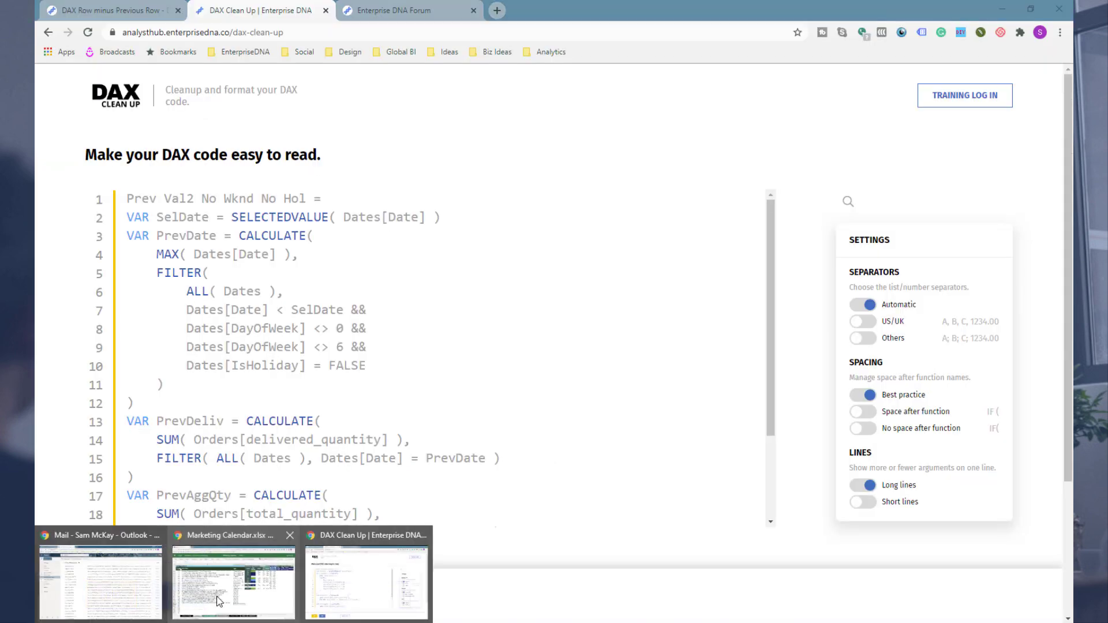
click(150, 6)
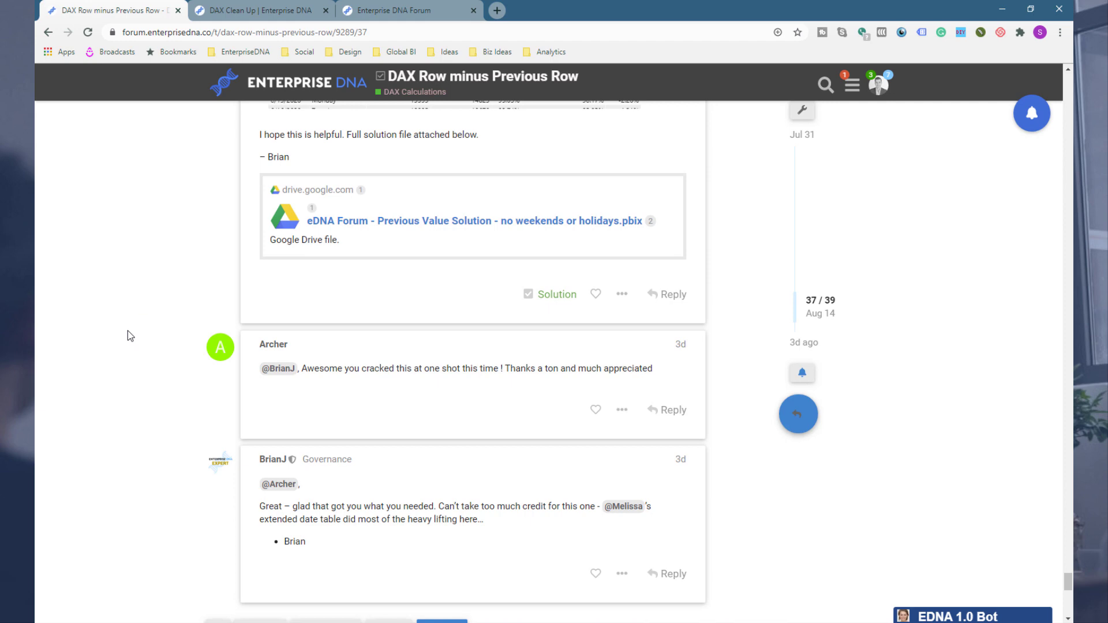
scroll(128, 336, up, 6)
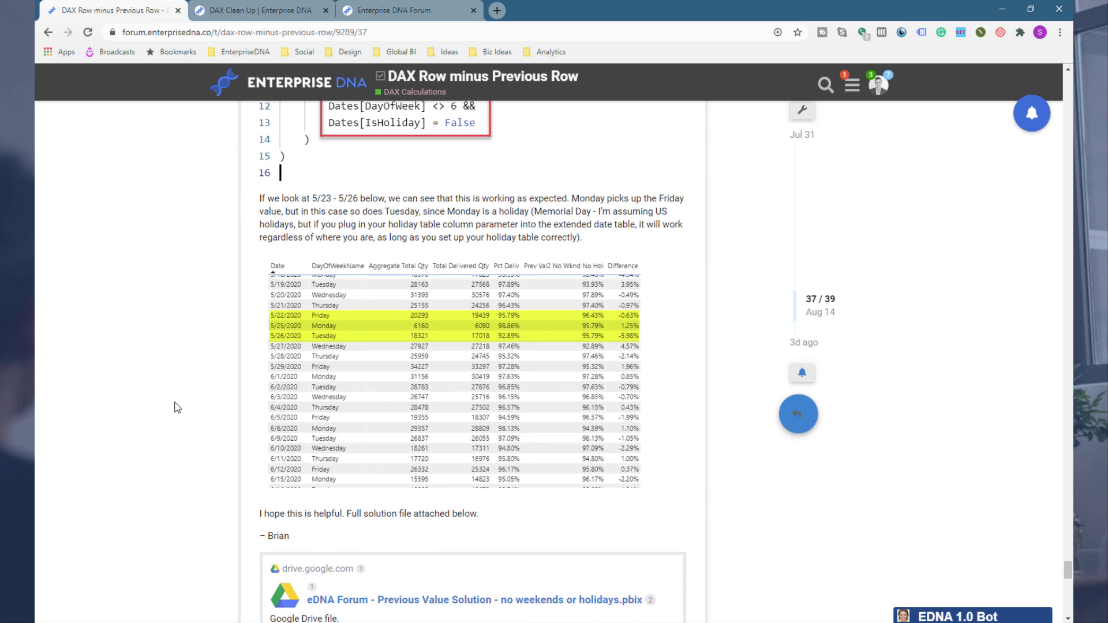
scroll(178, 400, up, 6)
scroll(212, 392, down, 9)
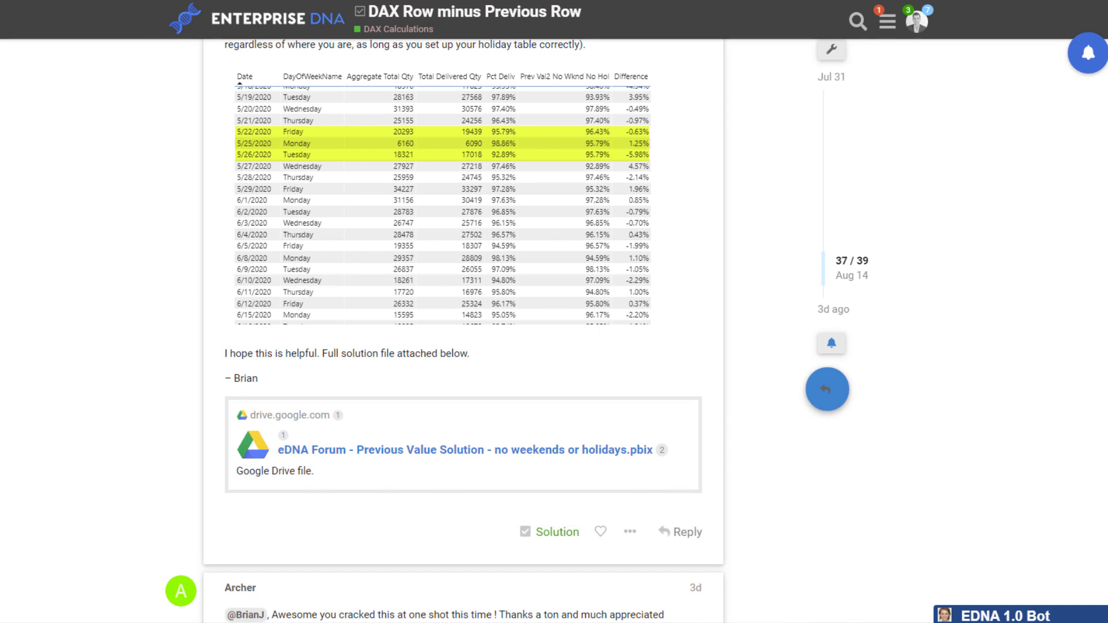
Bring the Previous Value Accounting For Weekends And Holidays report back to the front.
mouse_move(421, 620)
click(544, 577)
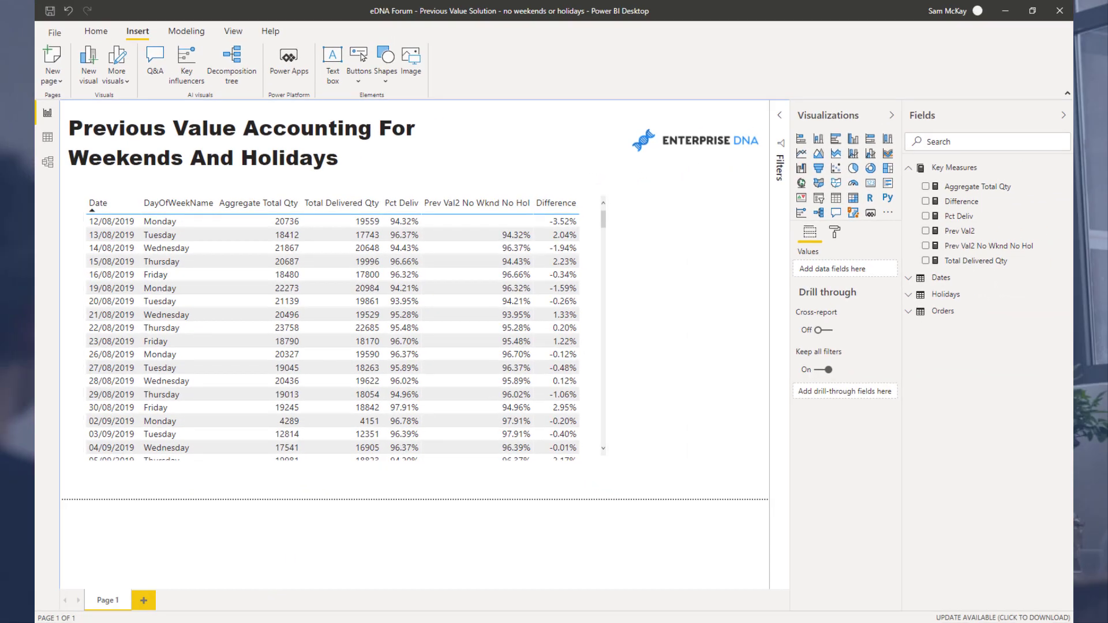
From the Enterprise DNA Forum home, open the M Code Showcase's Extended Date Table topic.
mouse_move(257, 613)
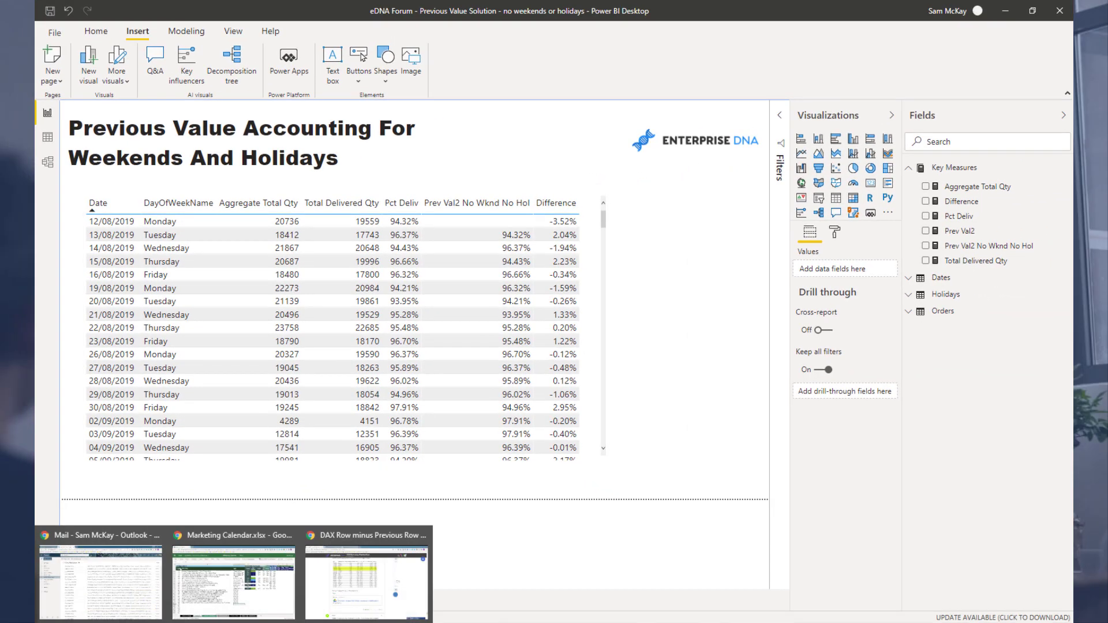
click(338, 595)
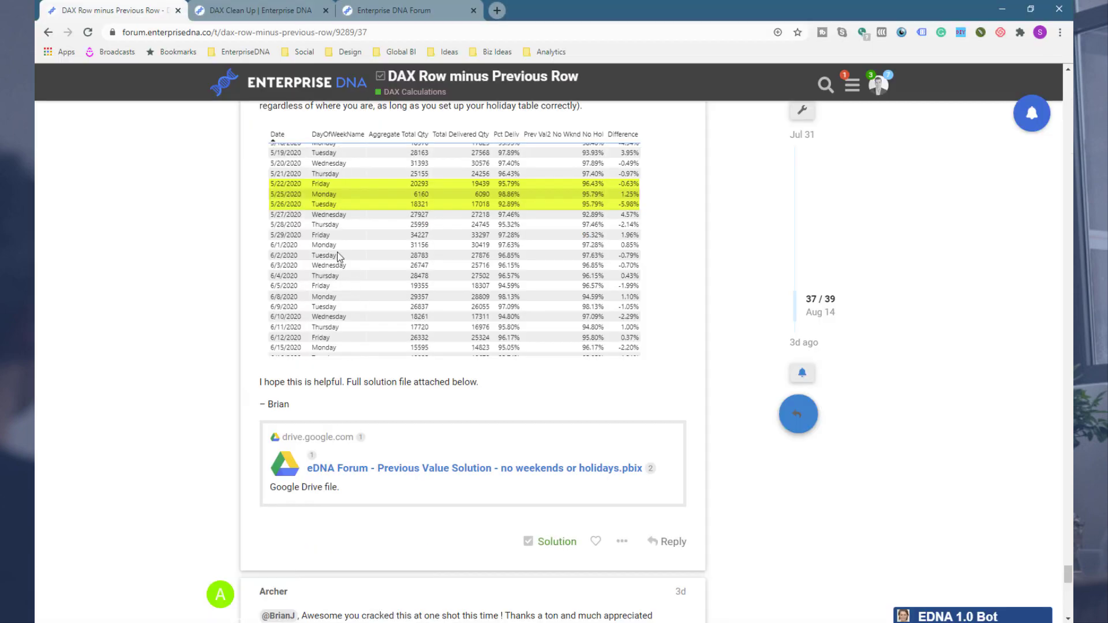
click(399, 10)
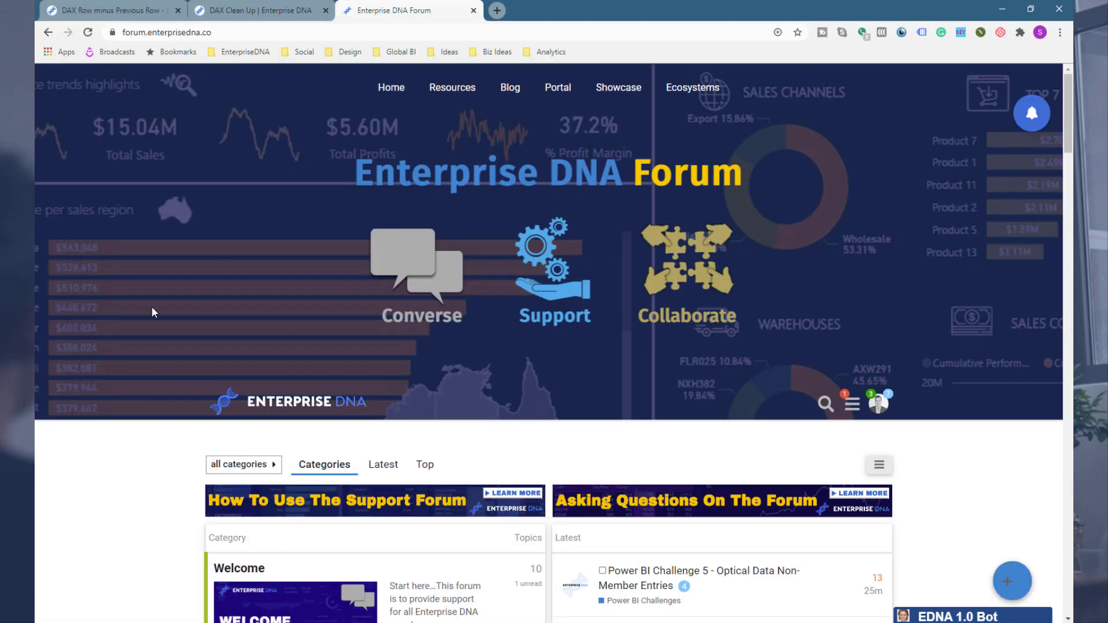
scroll(152, 312, down, 20)
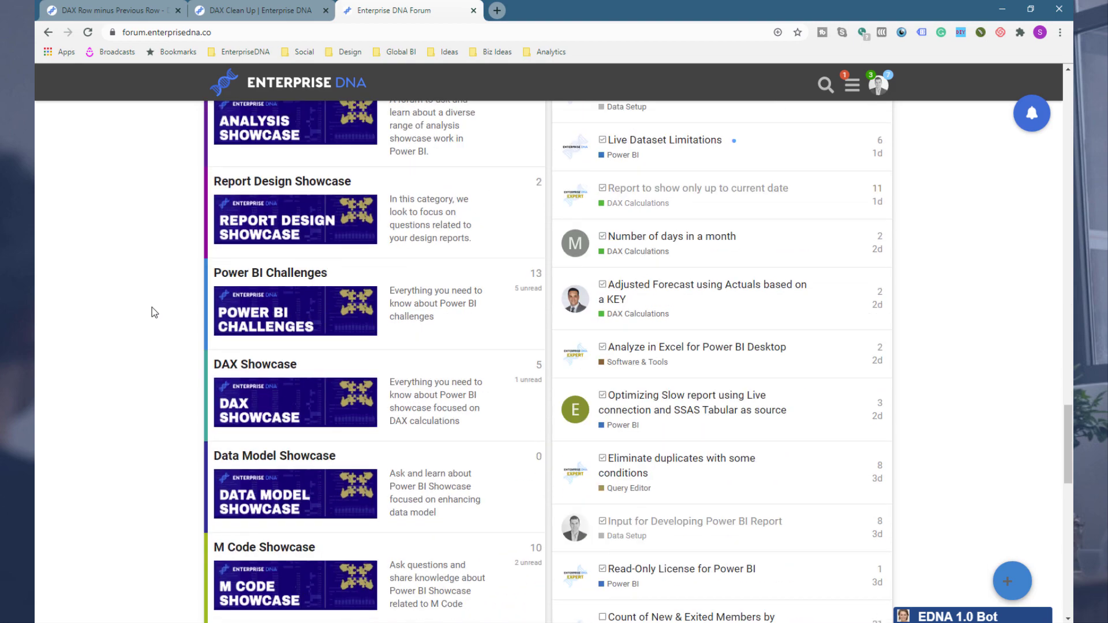
scroll(152, 309, down, 10)
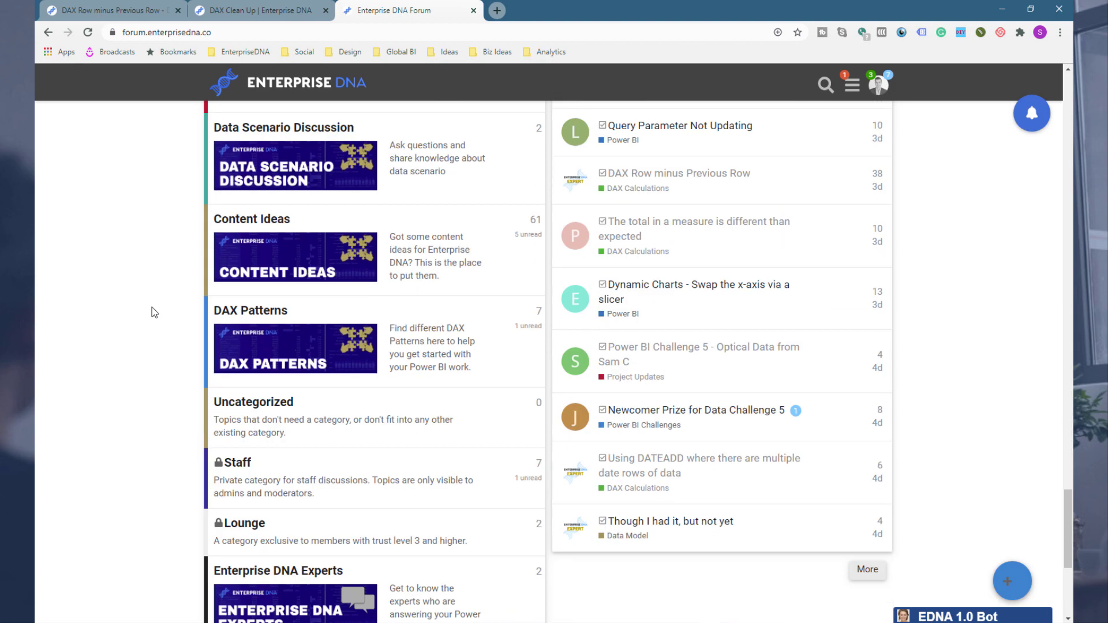
scroll(152, 307, up, 4)
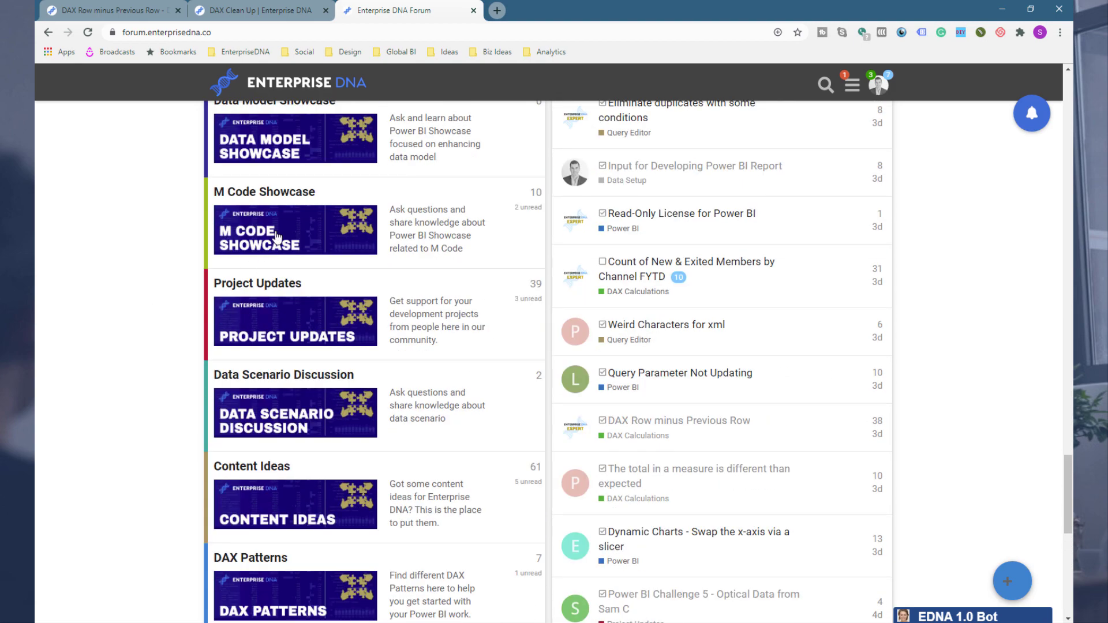
click(275, 238)
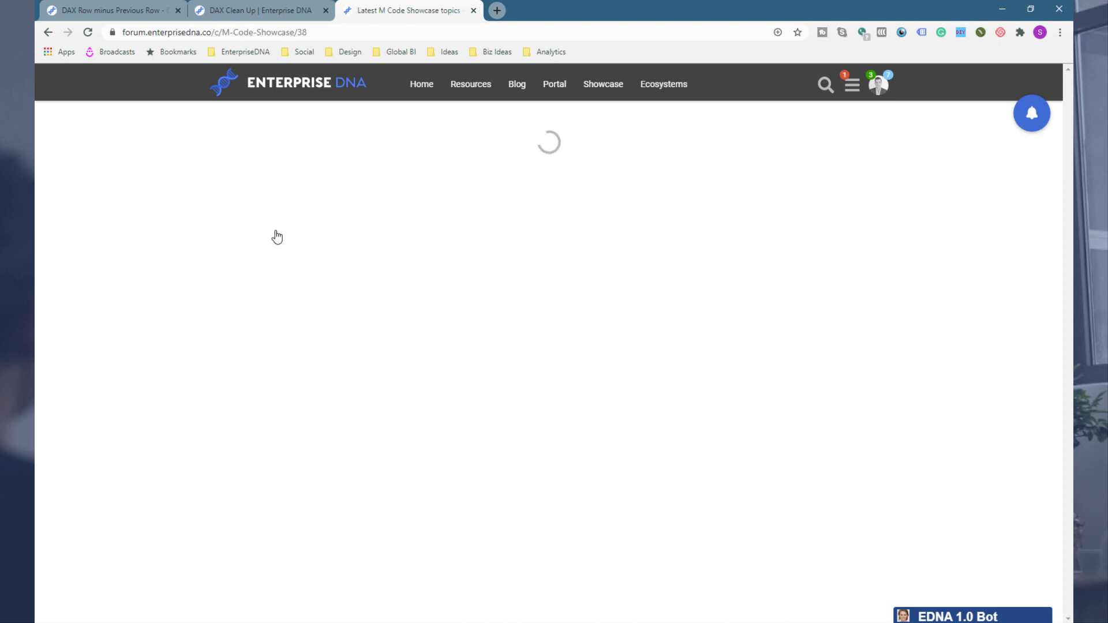
click(321, 349)
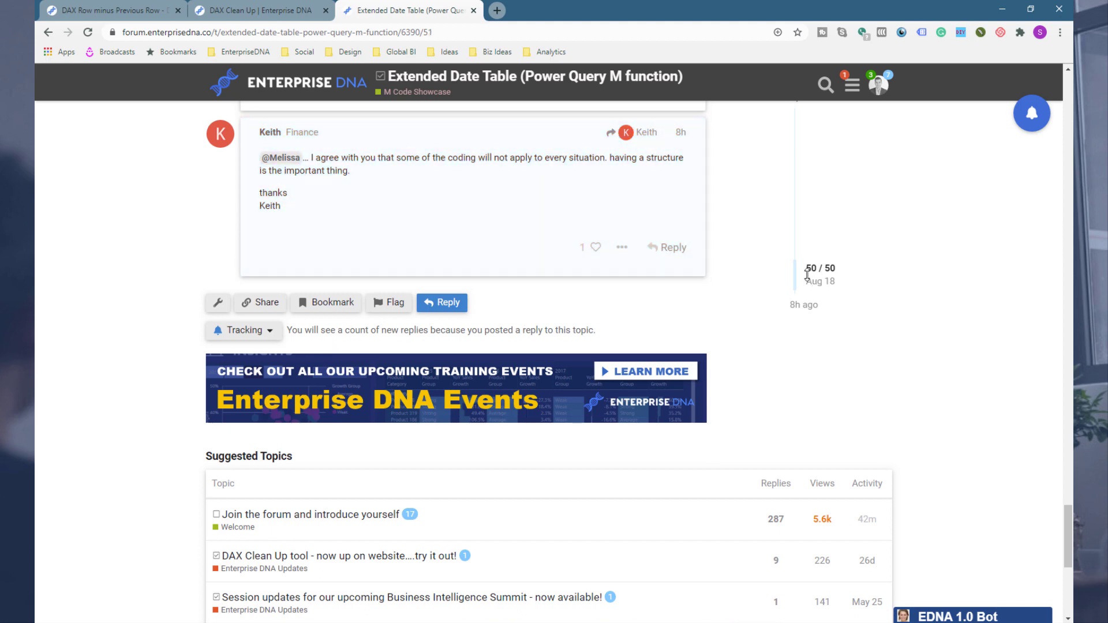
Jump to the topic's first post and highlight the day-name through week-number M code lines.
drag(809, 275, 800, 101)
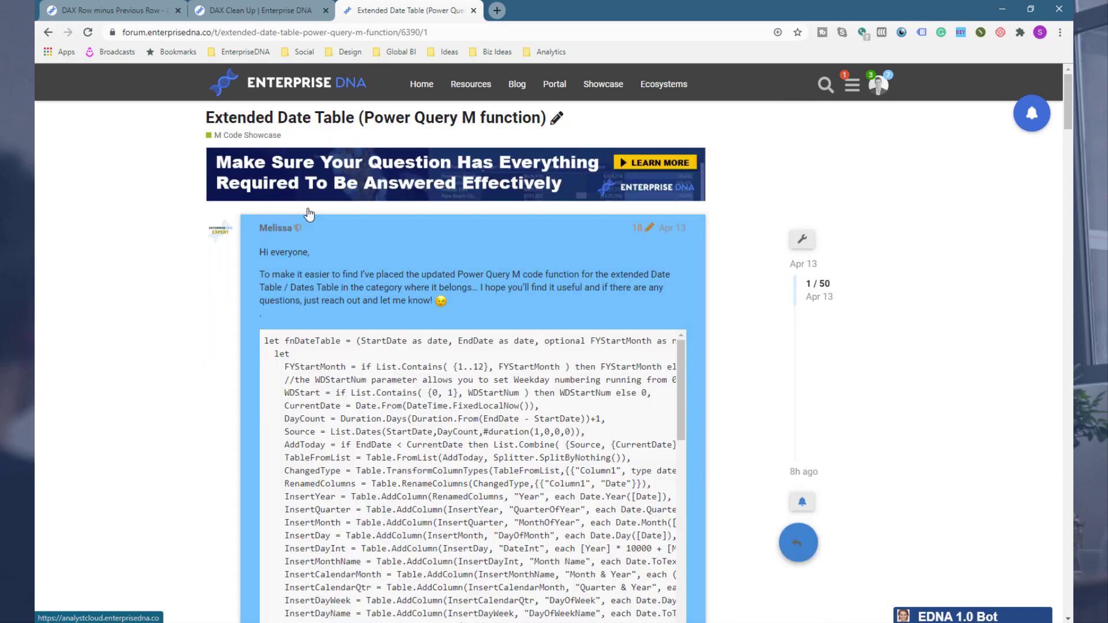
scroll(335, 321, down, 2)
drag(295, 231, 392, 424)
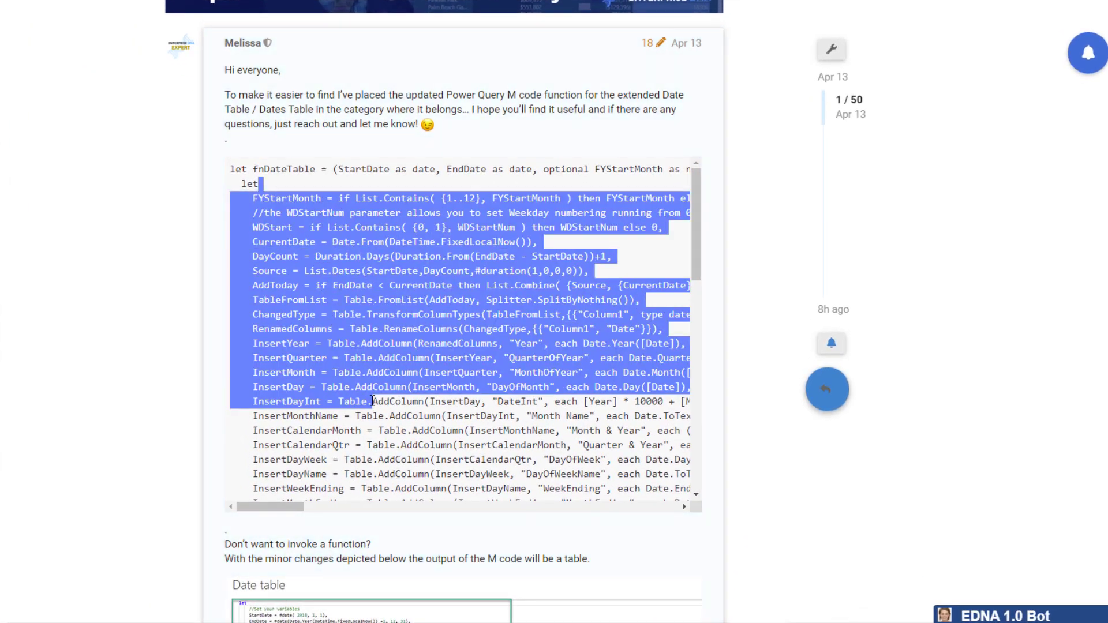
scroll(373, 401, down, 3)
scroll(82, 388, down, 4)
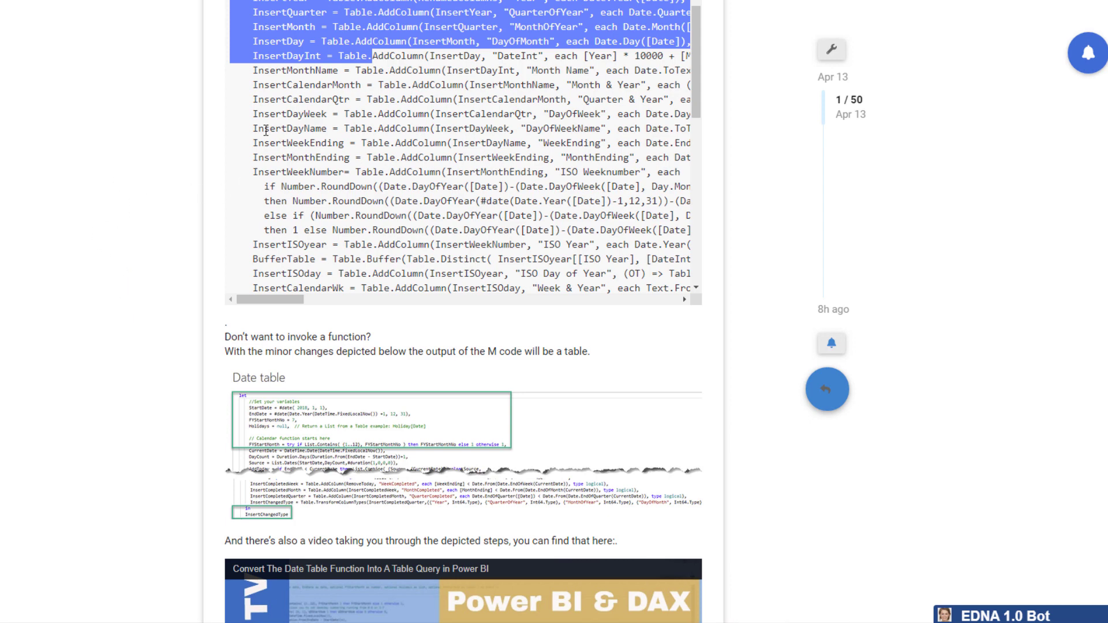
drag(390, 114, 394, 178)
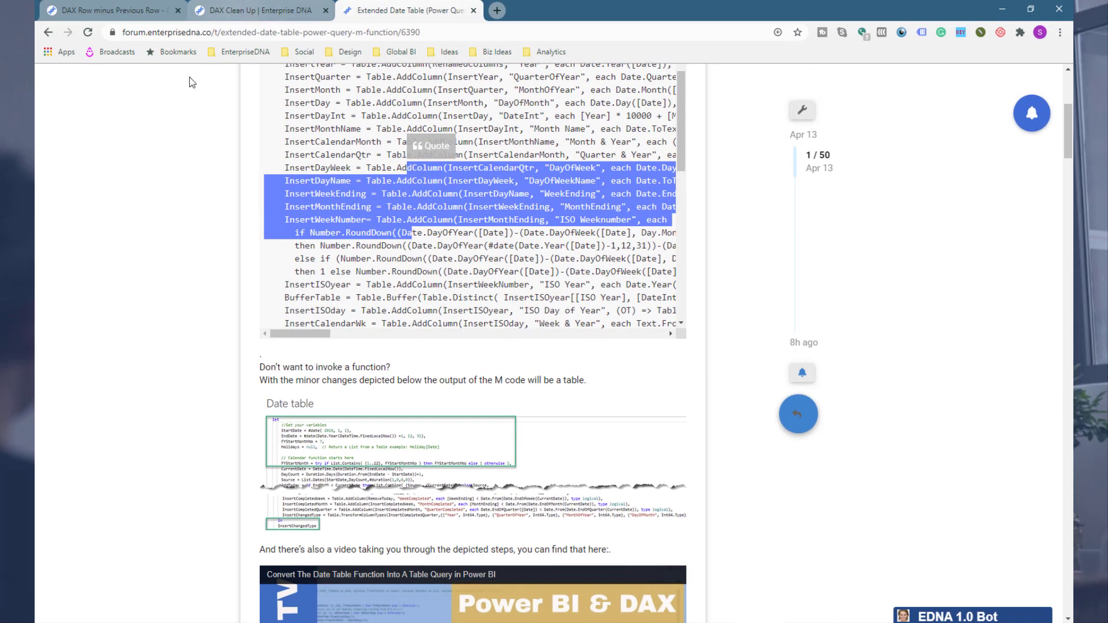
click(413, 622)
Return to the Power BI report showing the previous-value table.
click(545, 577)
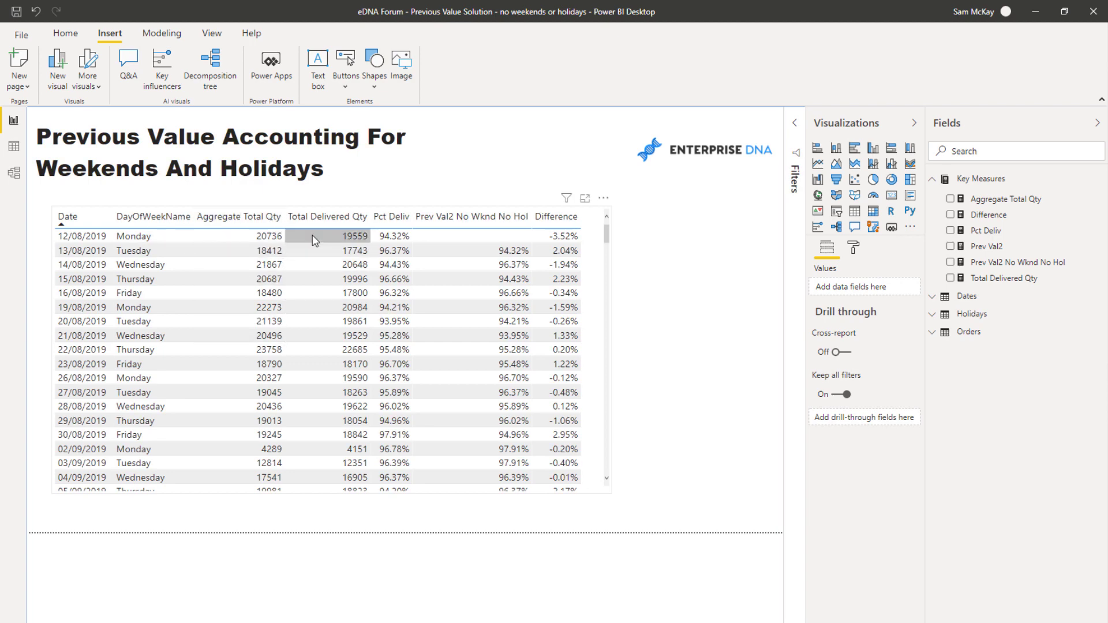
Expand the Prev Val2 No Wknd No Hol formula and highlight its whole PrevDate variable definition.
click(1045, 267)
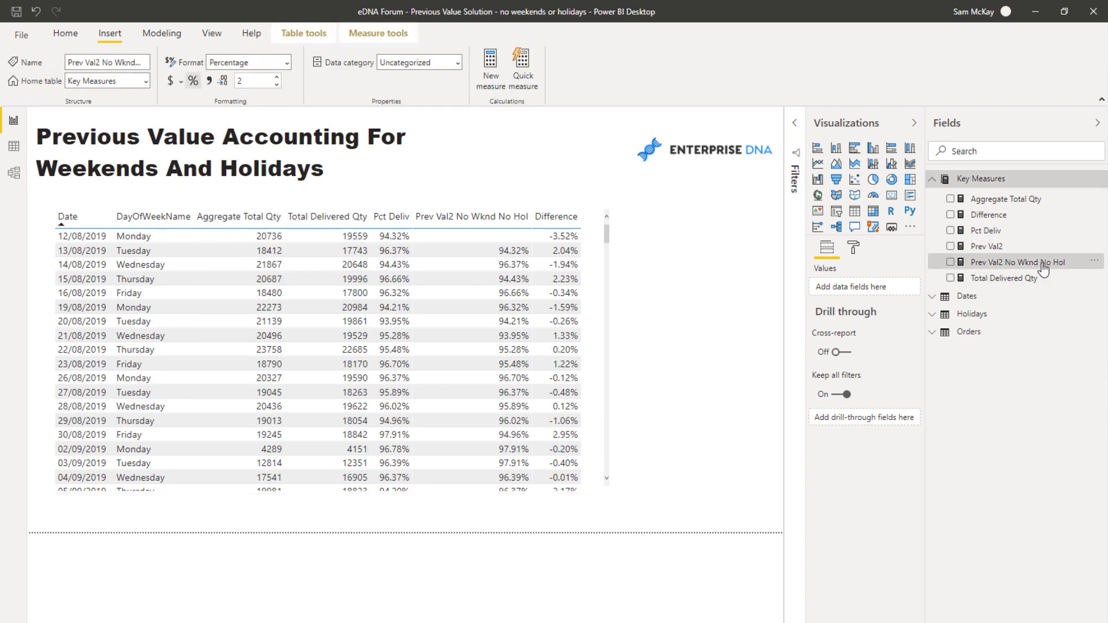
click(795, 118)
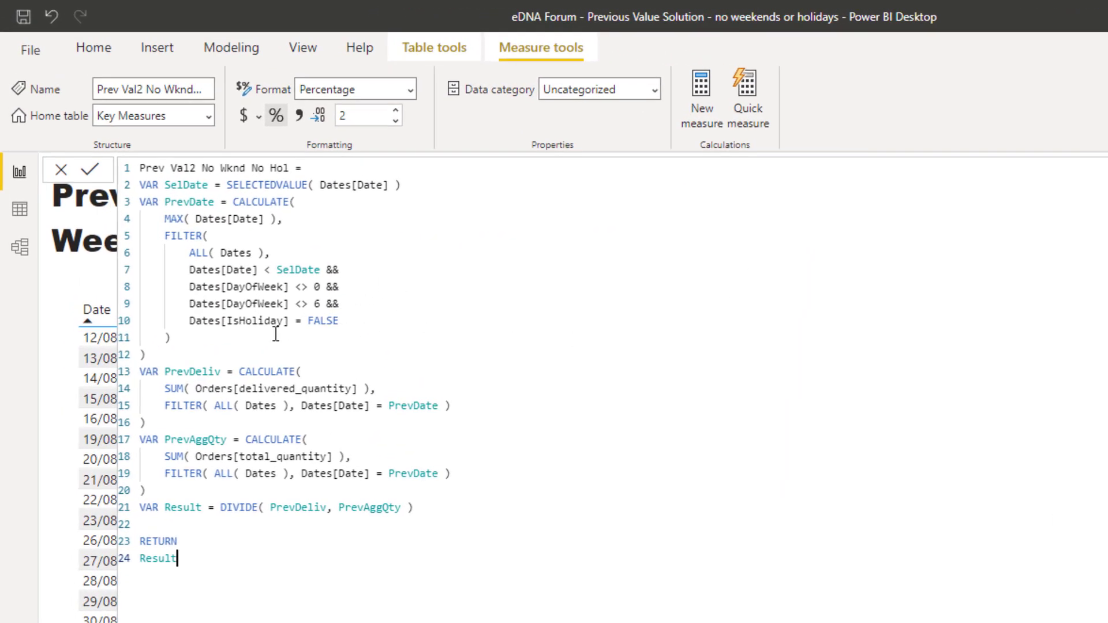
drag(204, 353, 195, 321)
drag(189, 212, 164, 202)
click(448, 349)
drag(152, 355, 114, 208)
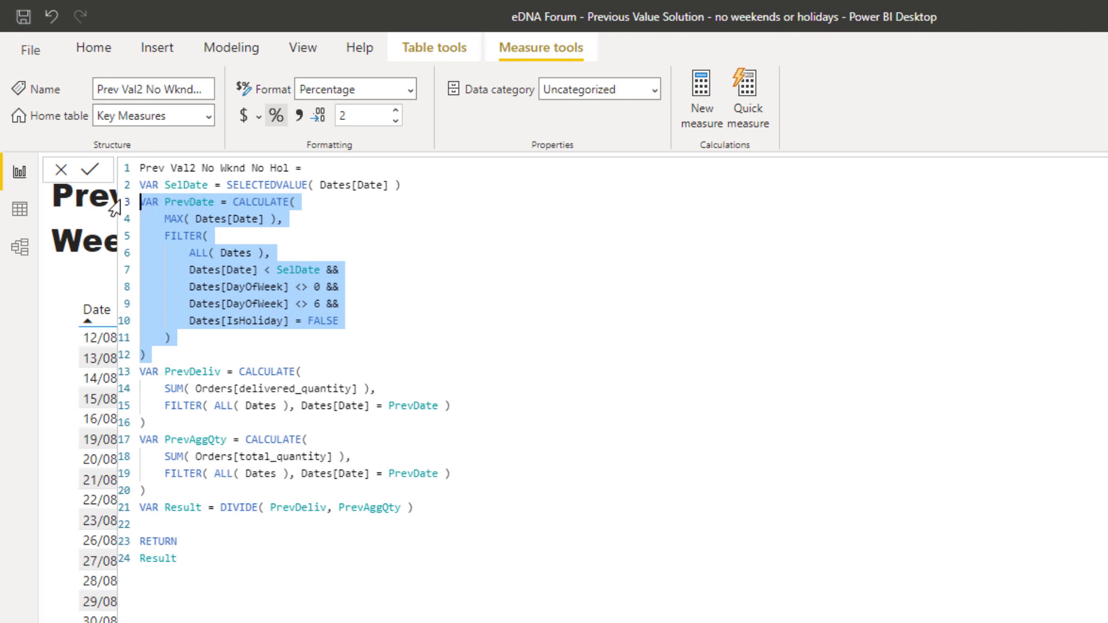
click(165, 184)
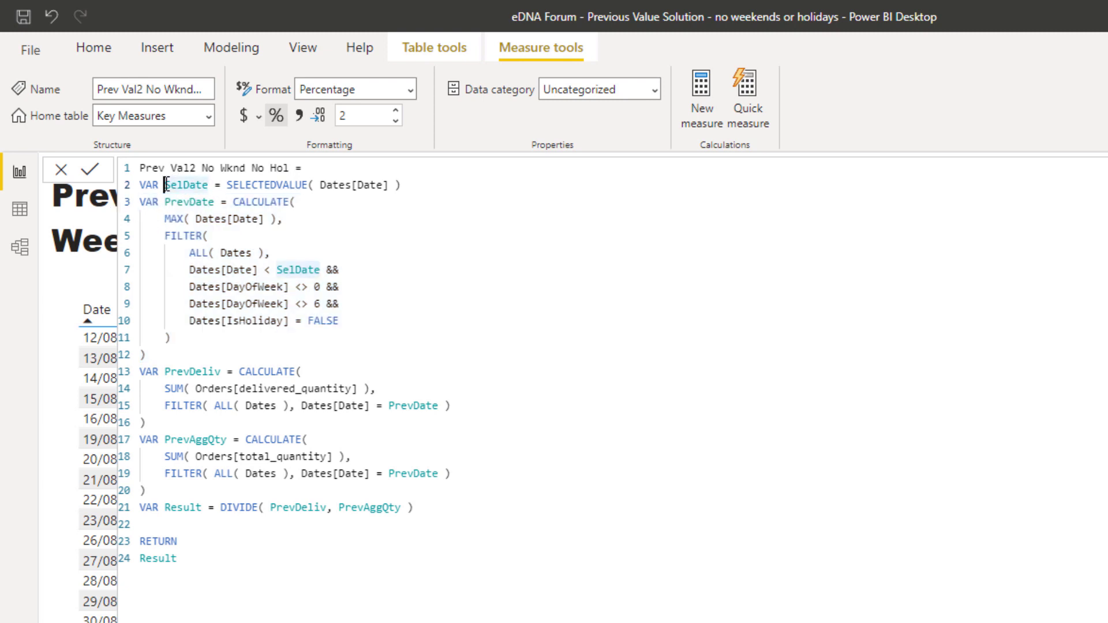
drag(166, 200, 215, 201)
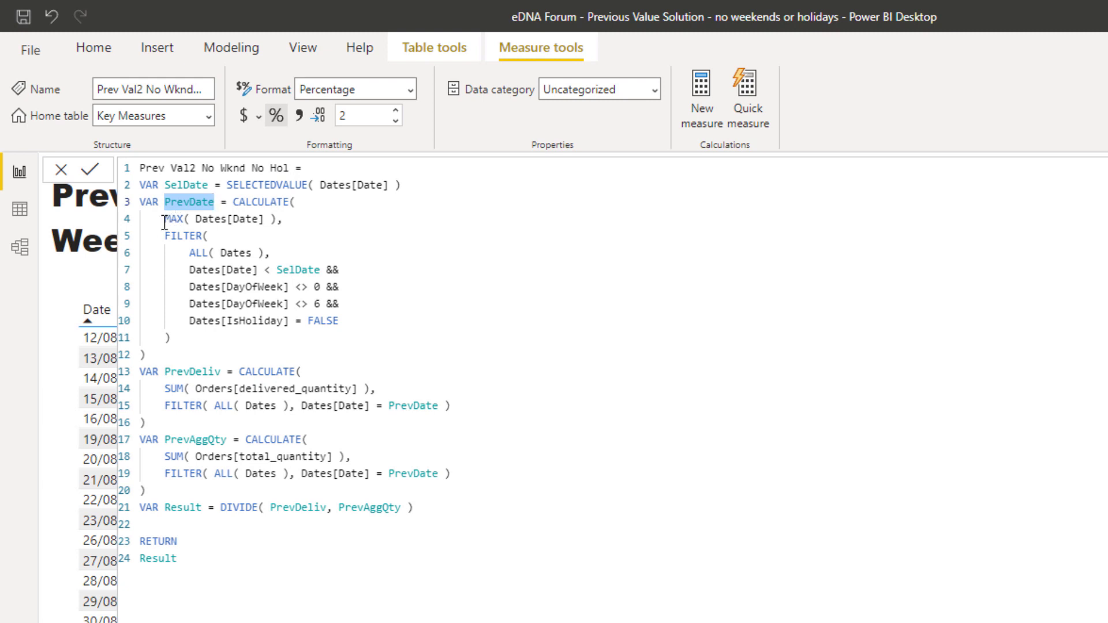
drag(164, 223, 317, 221)
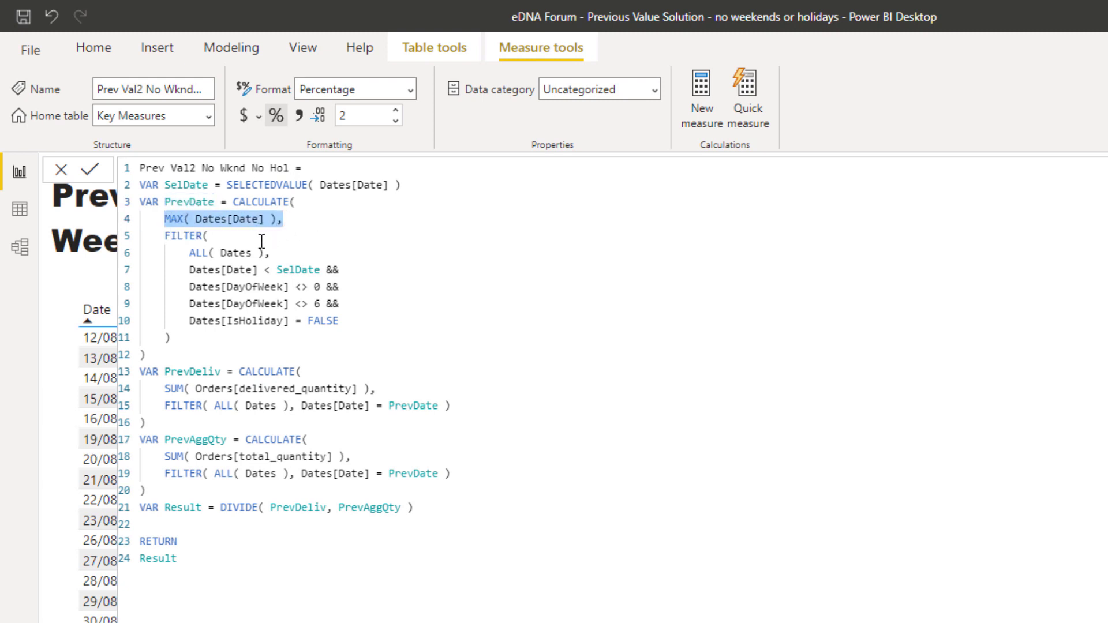
drag(189, 271, 388, 326)
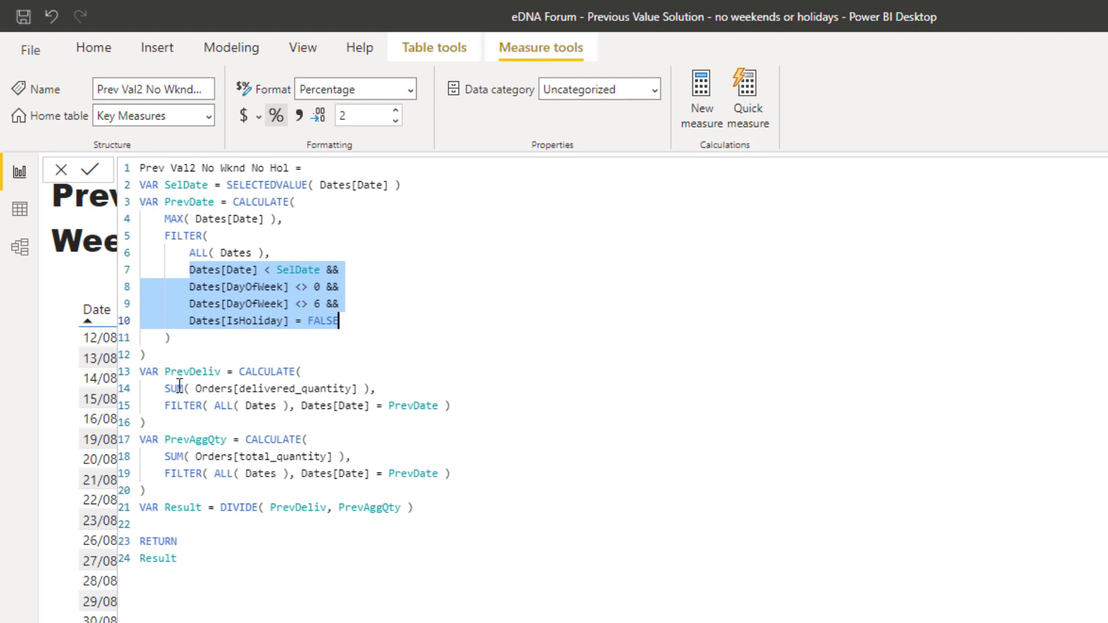
drag(176, 372, 452, 406)
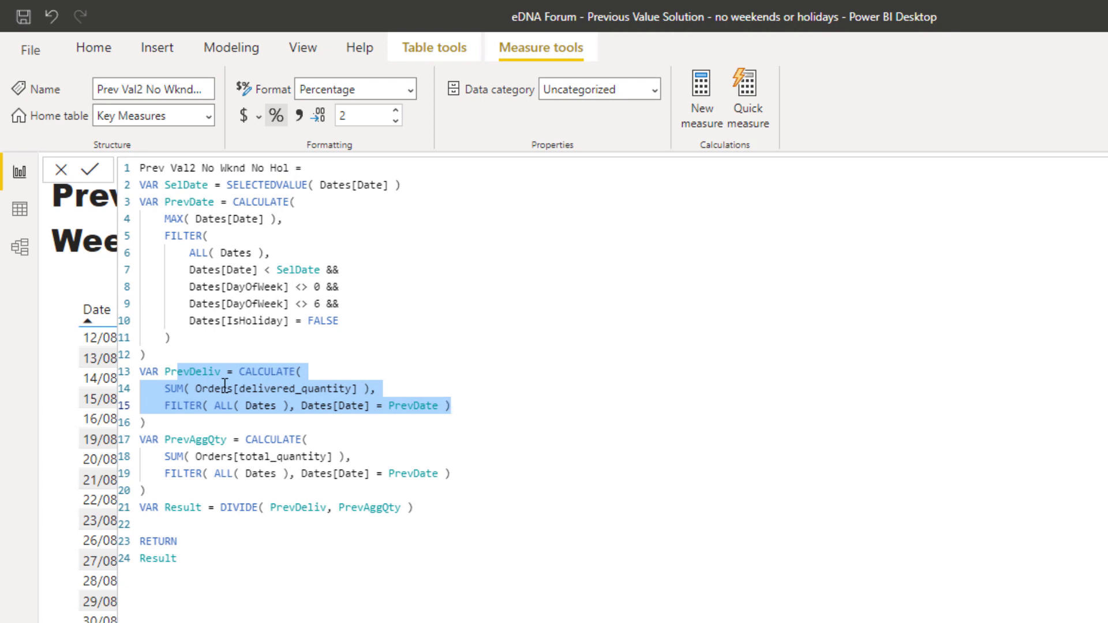
click(197, 458)
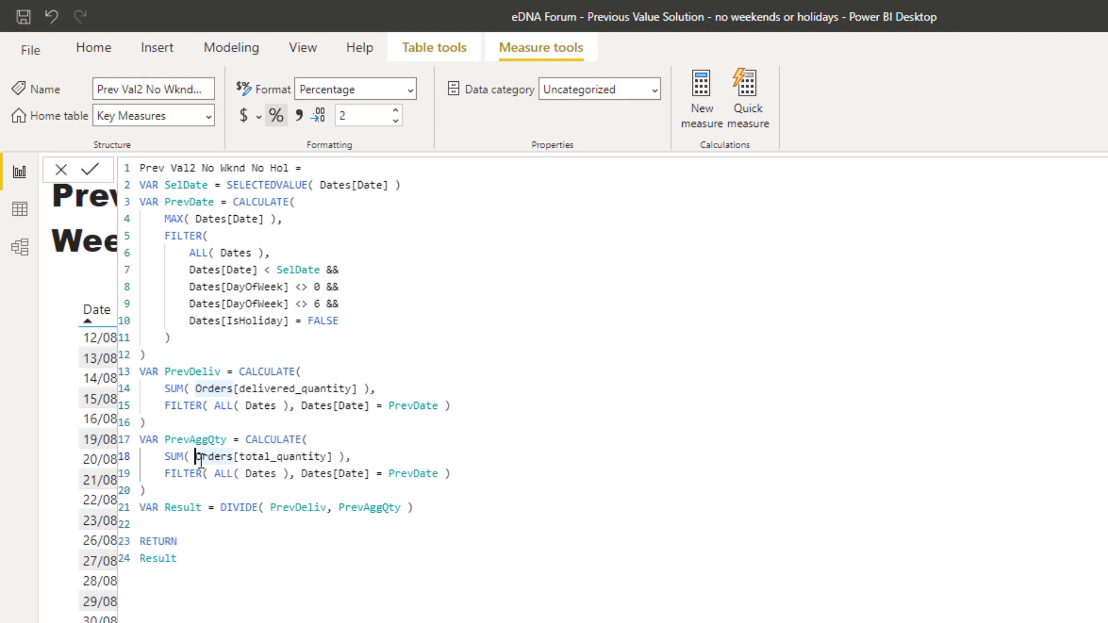
drag(201, 457, 351, 457)
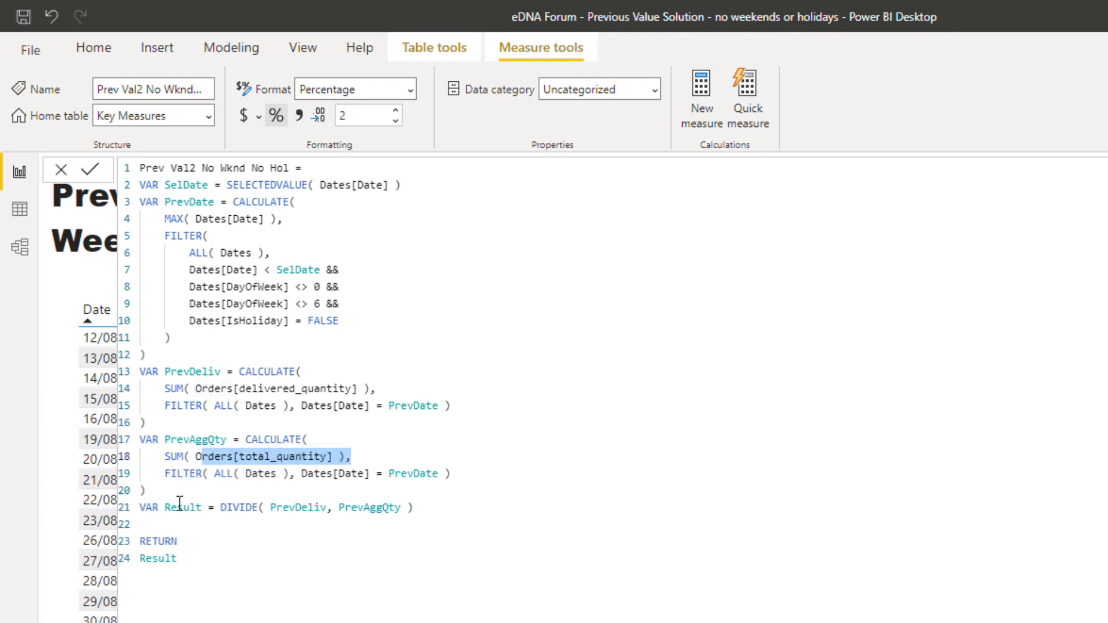
drag(290, 508, 327, 508)
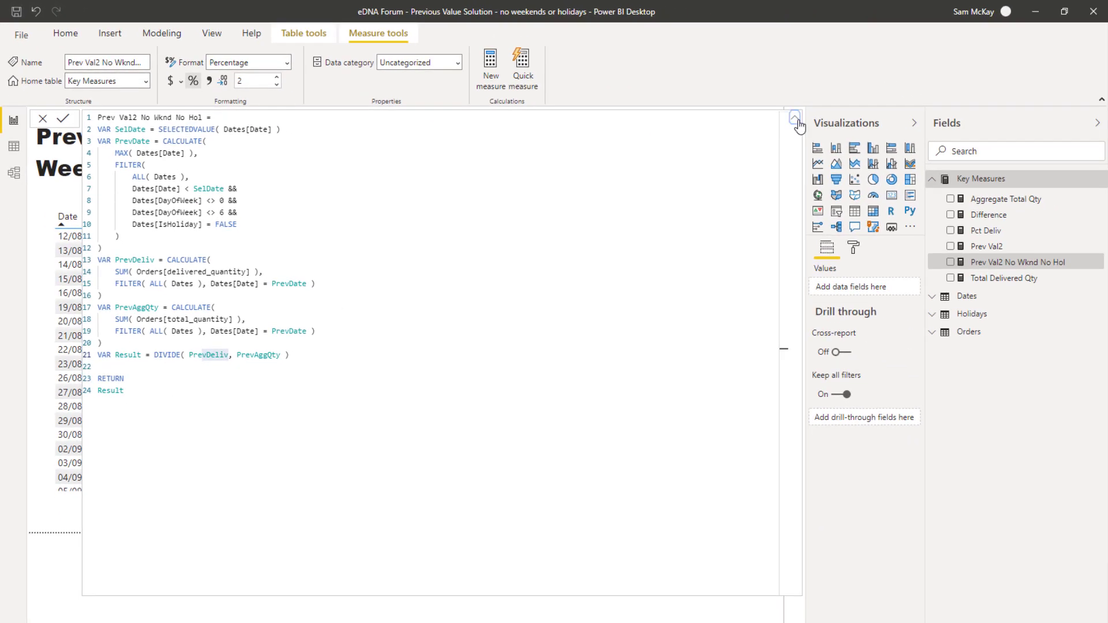
click(795, 120)
click(794, 120)
Collapse the formula bar and briefly inspect the Difference and Prev Val2 No Wknd No Hol measures.
click(794, 120)
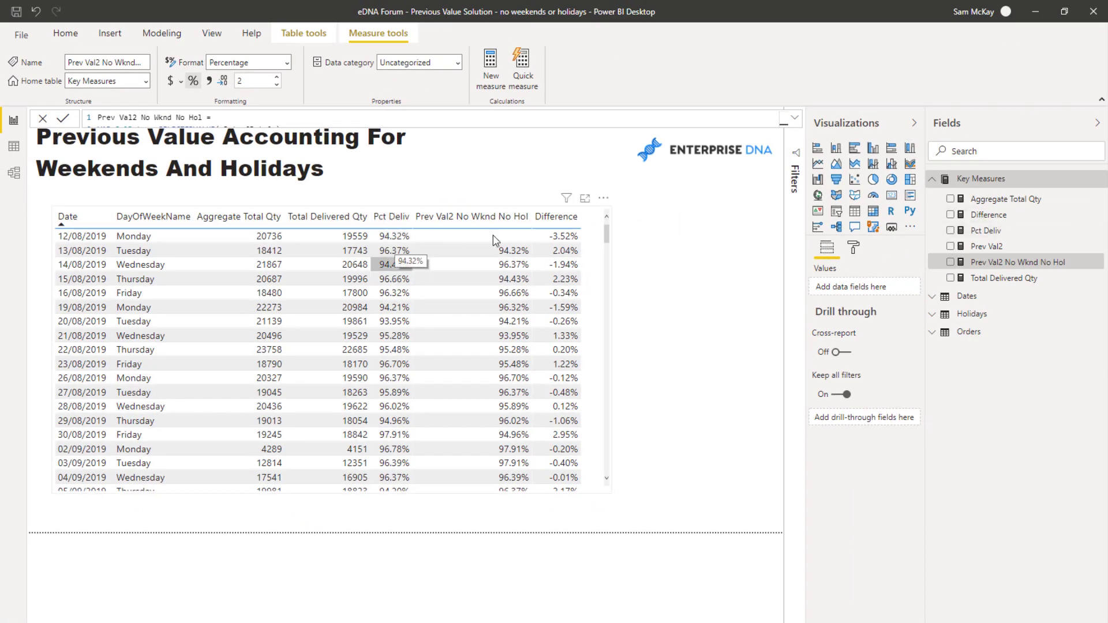
click(981, 215)
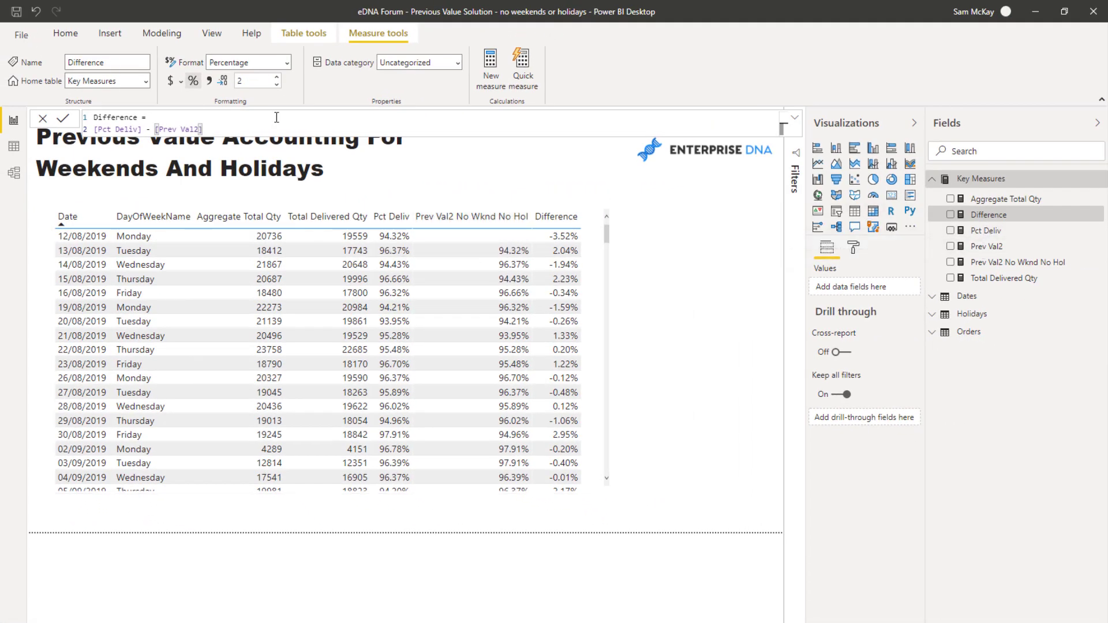
click(1025, 268)
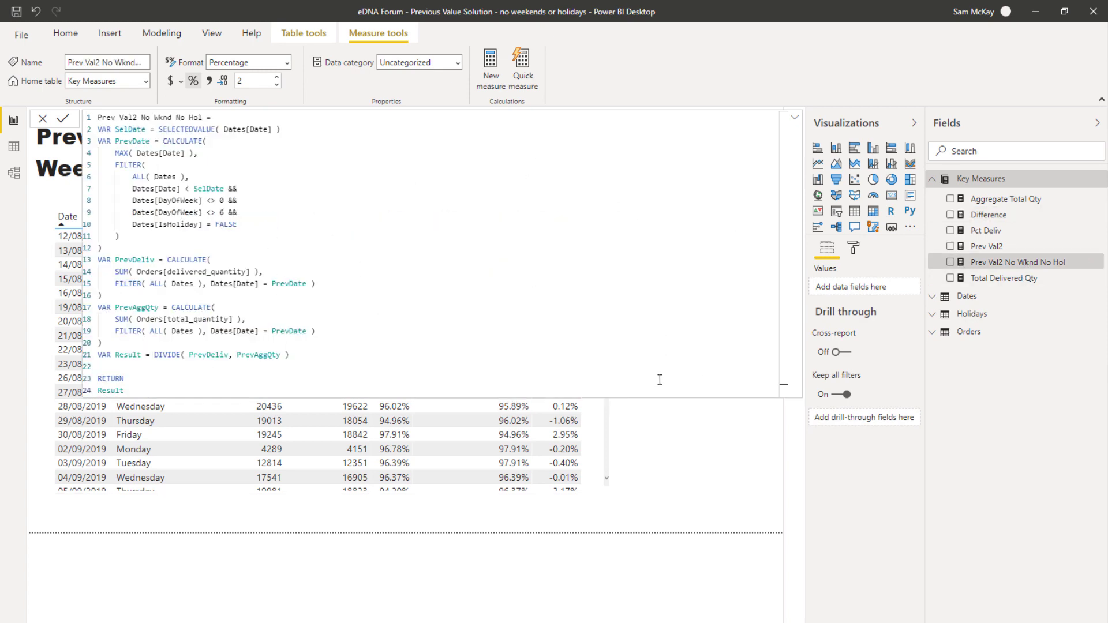
click(679, 441)
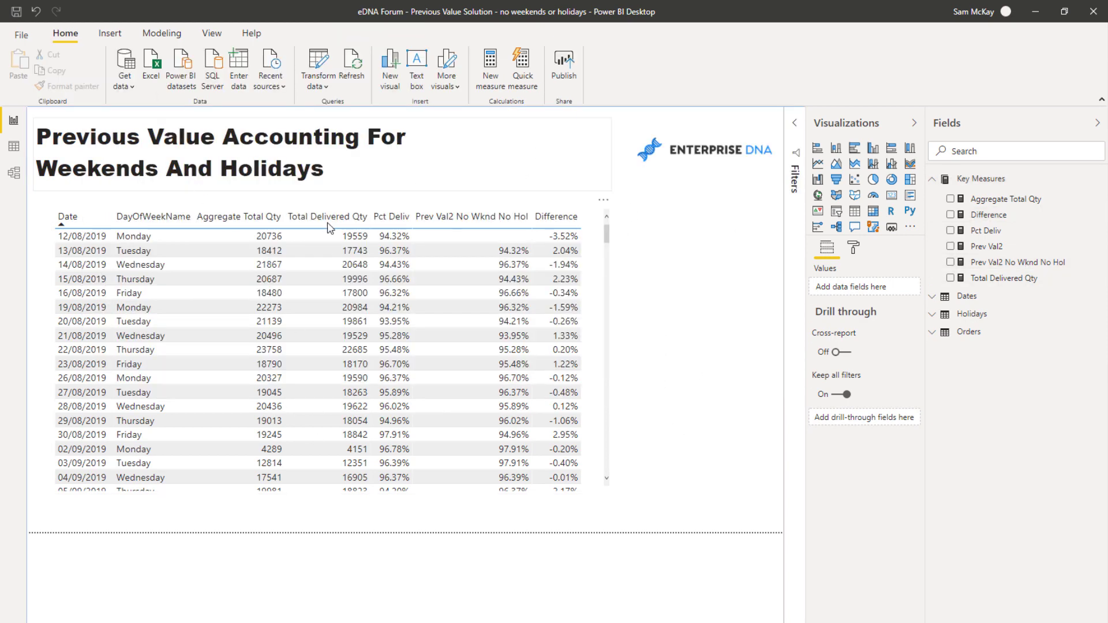
Reopen Prev Val2 No Wknd No Hol, highlight its PrevDate block on lines 3–12, then close it.
click(1030, 267)
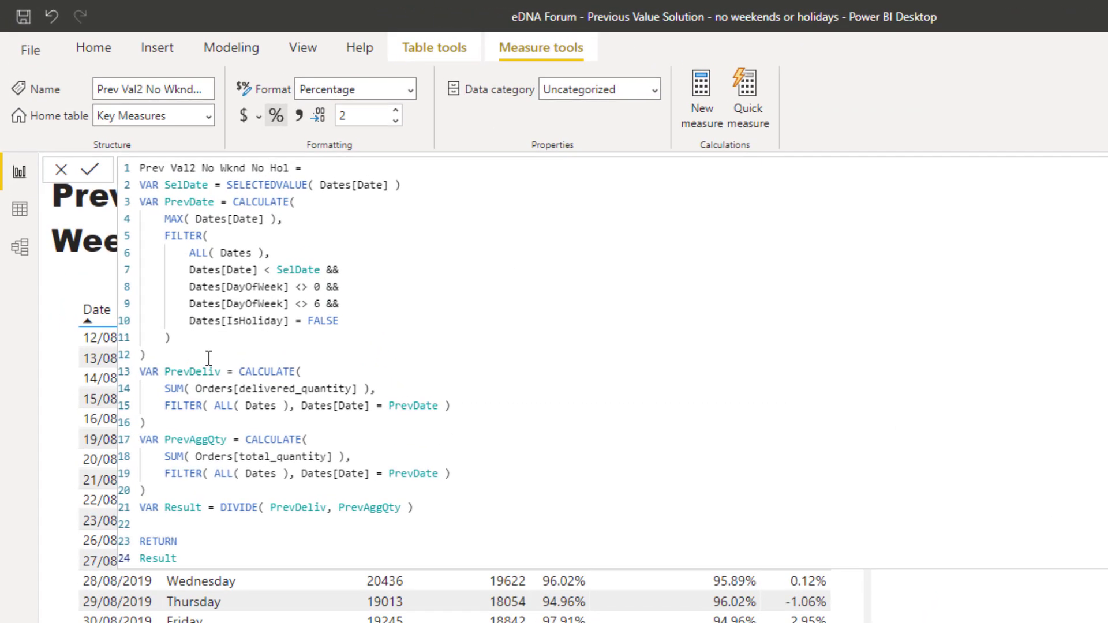
drag(104, 248, 80, 141)
drag(118, 202, 123, 218)
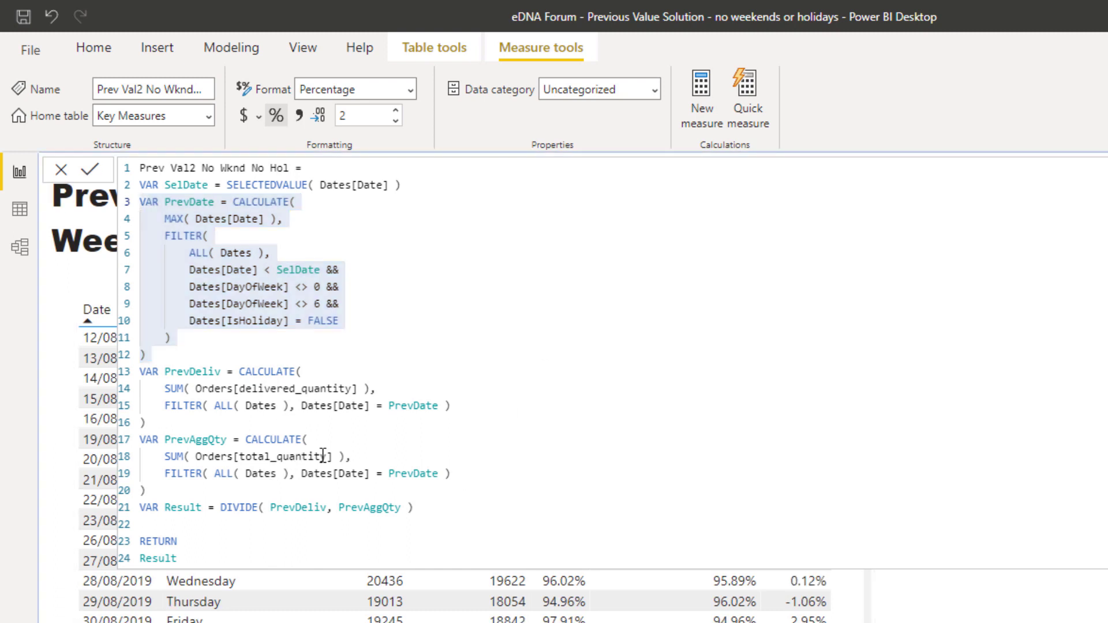
click(356, 541)
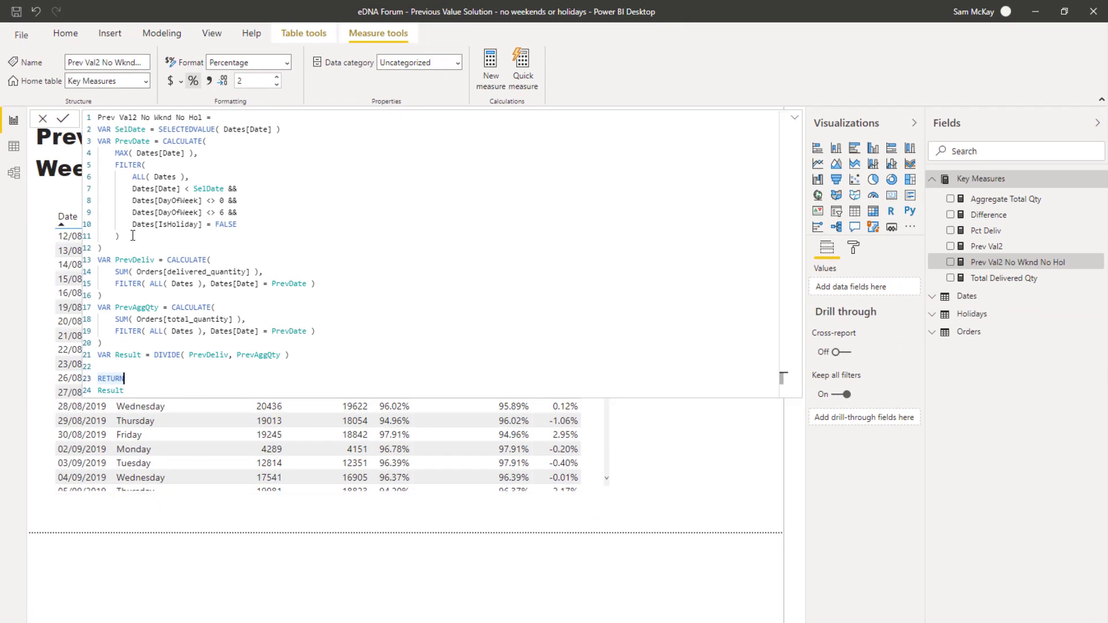
drag(105, 248, 97, 140)
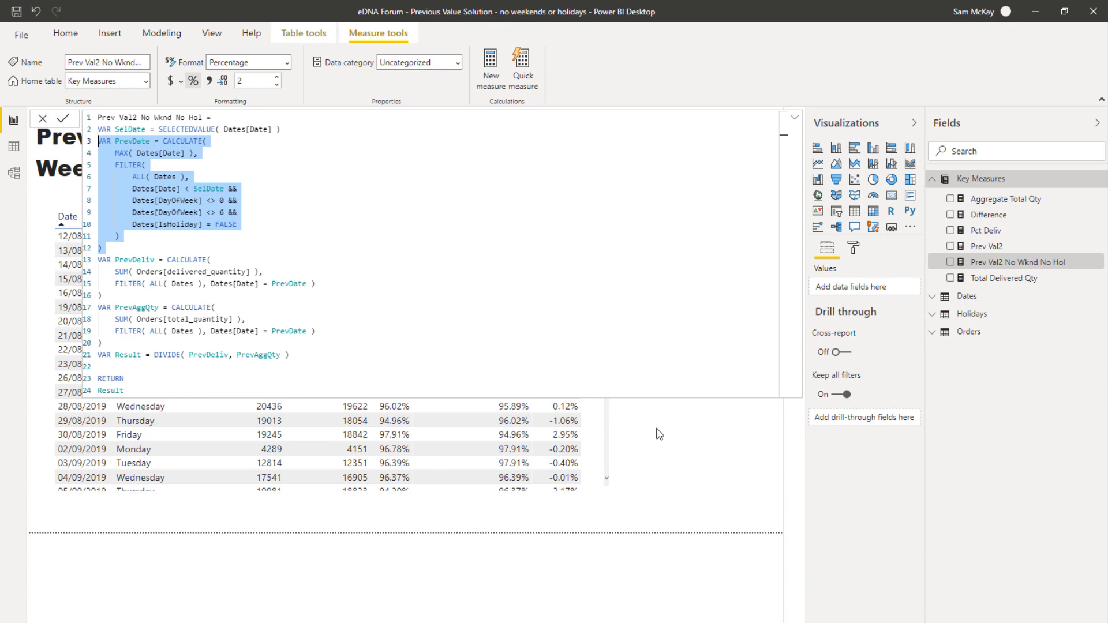
click(682, 437)
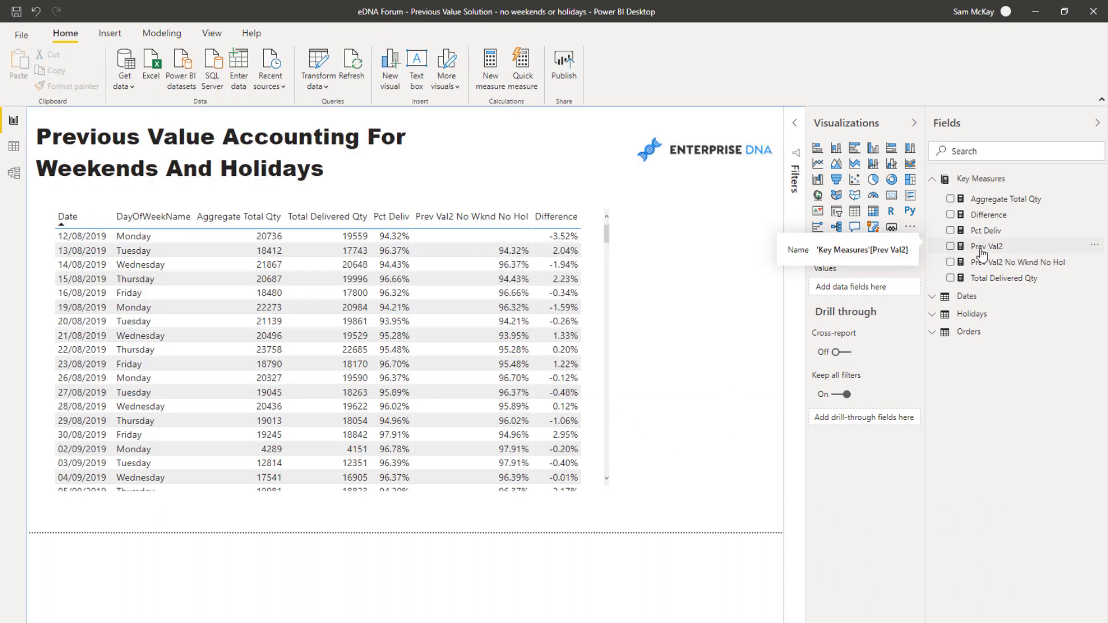
Open the original Prev Val2 measure's formula and select all of its DAX code.
click(983, 247)
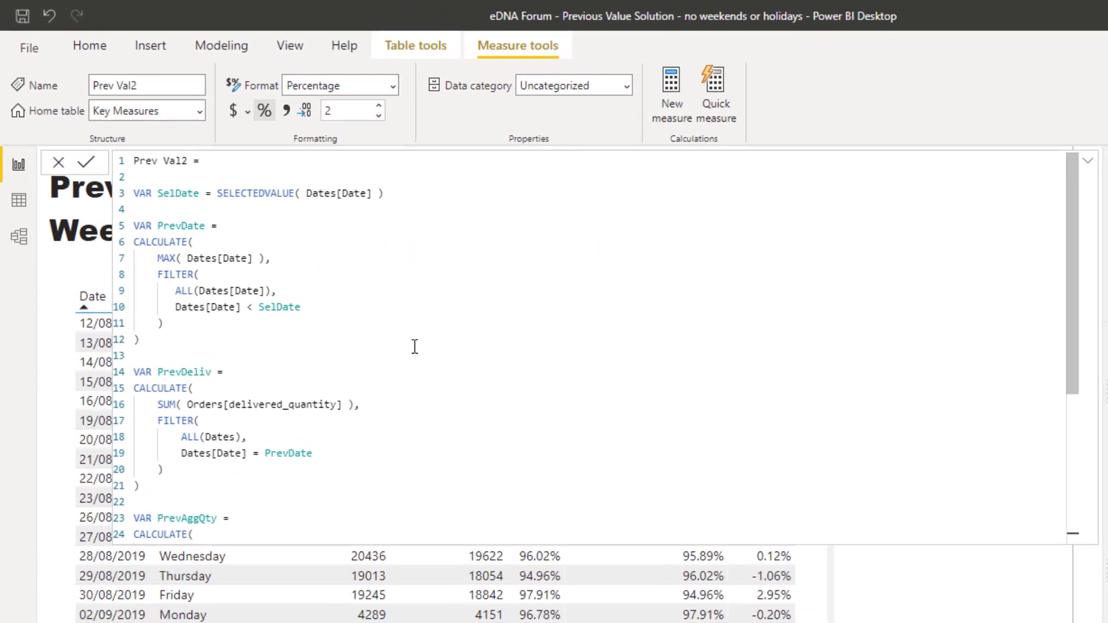
scroll(303, 253, down, 5)
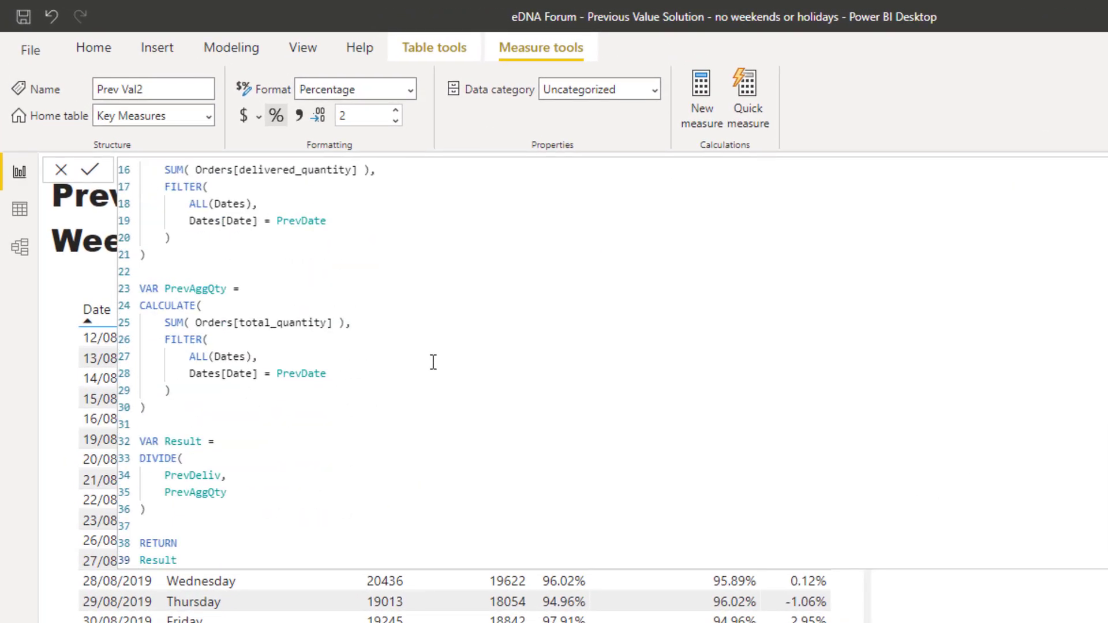
scroll(433, 362, up, 5)
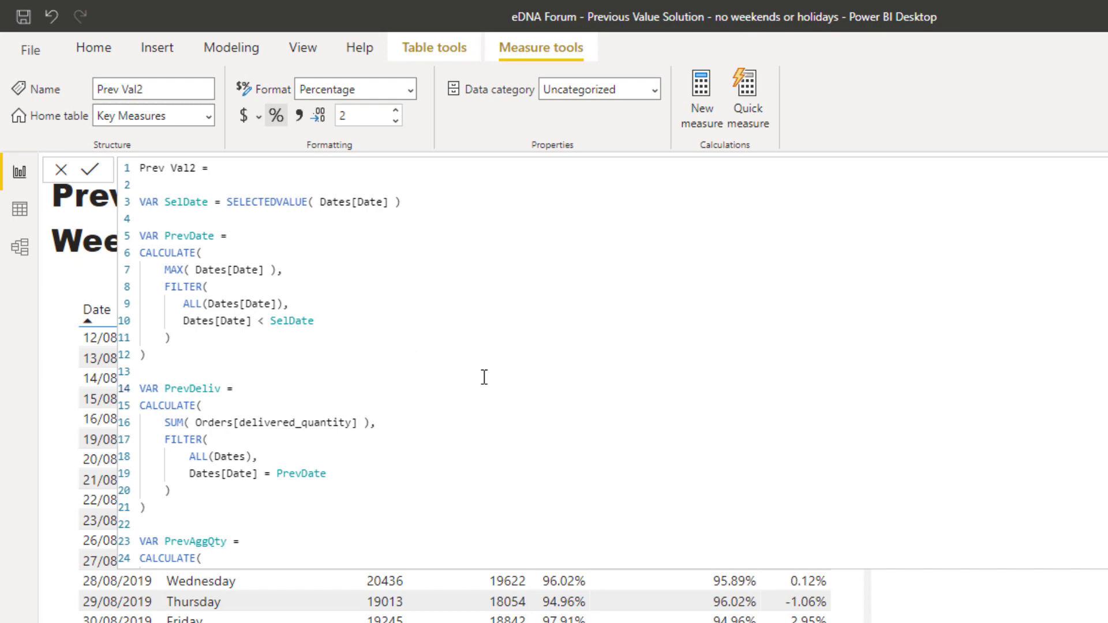
key(ctrl+a)
key(ctrl+c)
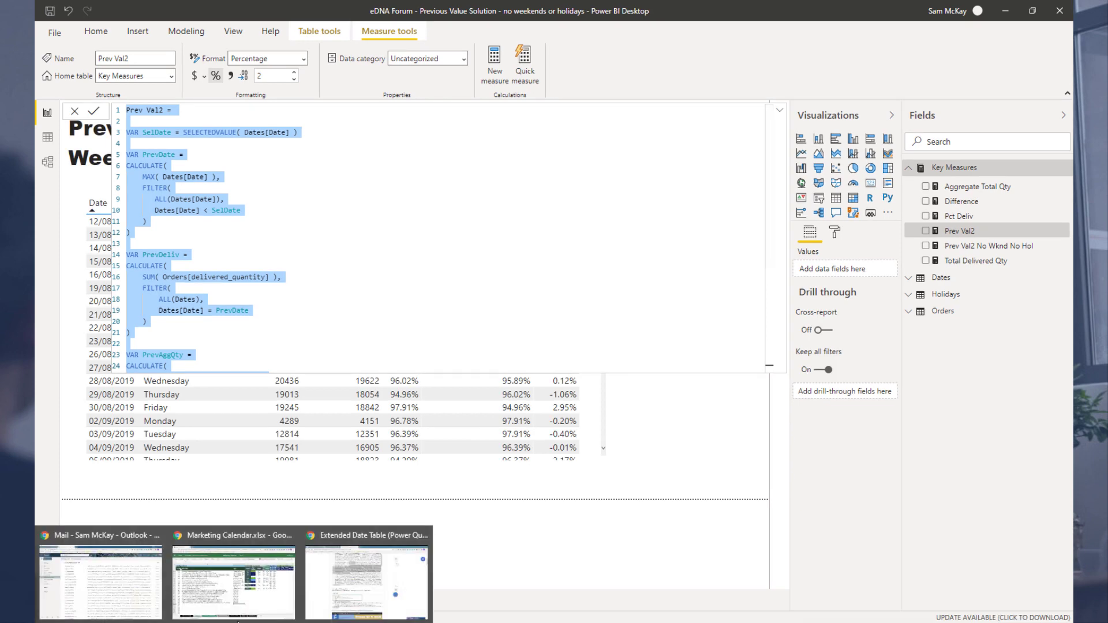
click(408, 594)
Paste the Prev Val2 code into a fresh DAX Clean Up editor and format it.
click(260, 10)
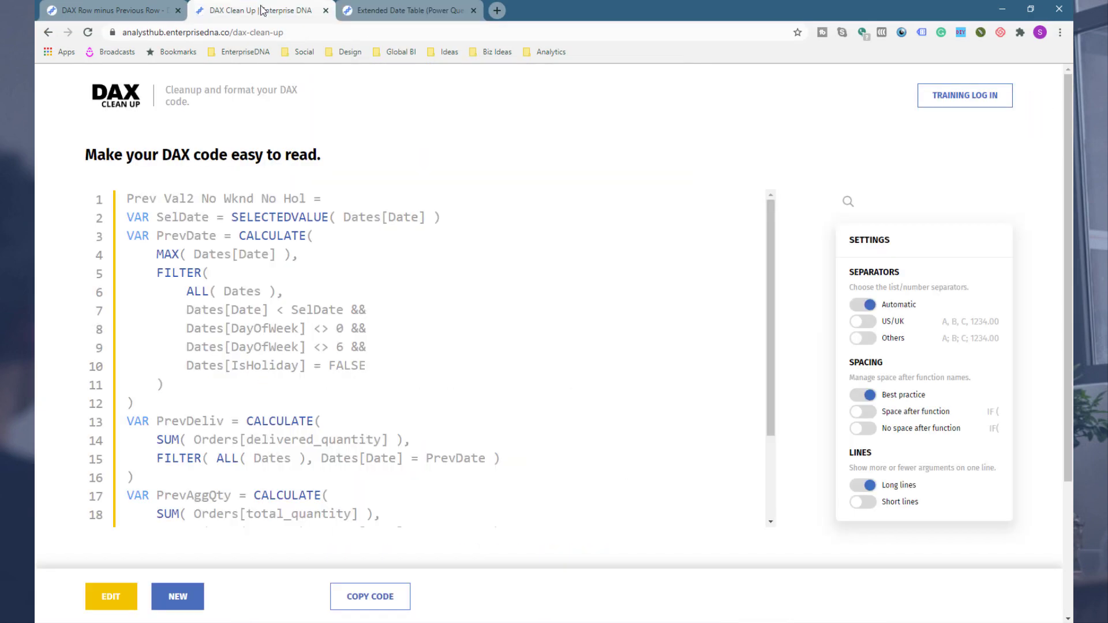
click(186, 600)
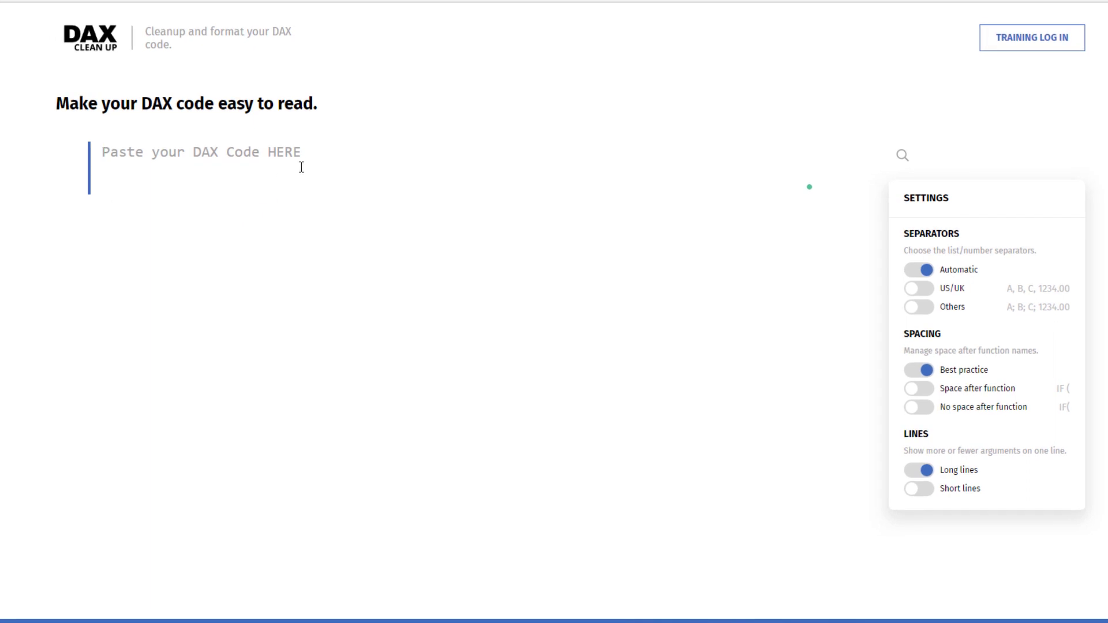
key(ctrl+v)
scroll(357, 293, up, 10)
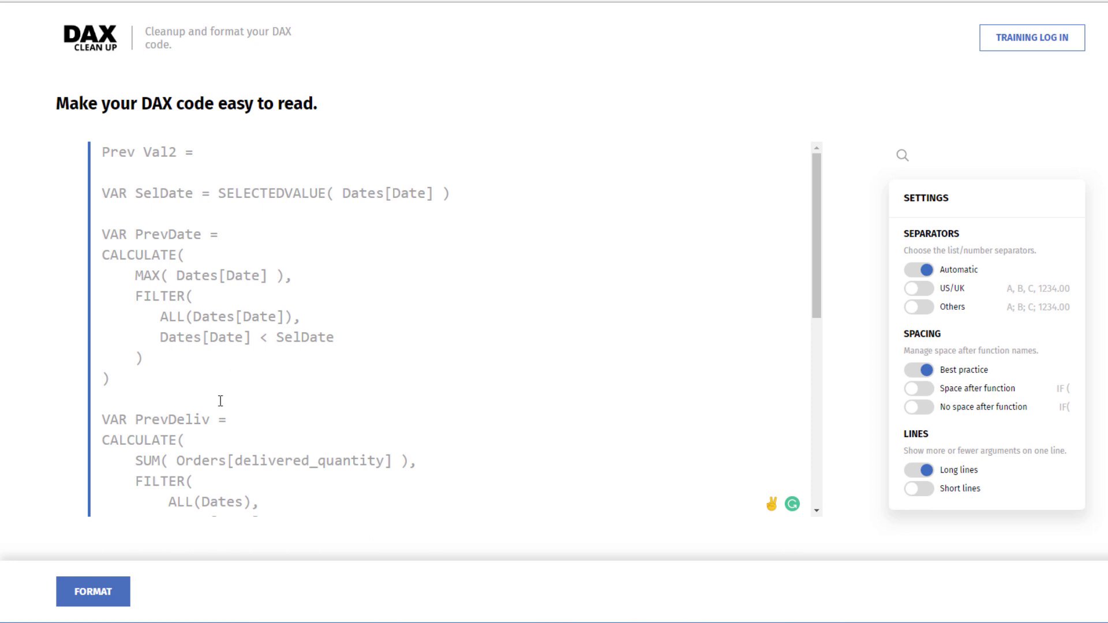
click(121, 590)
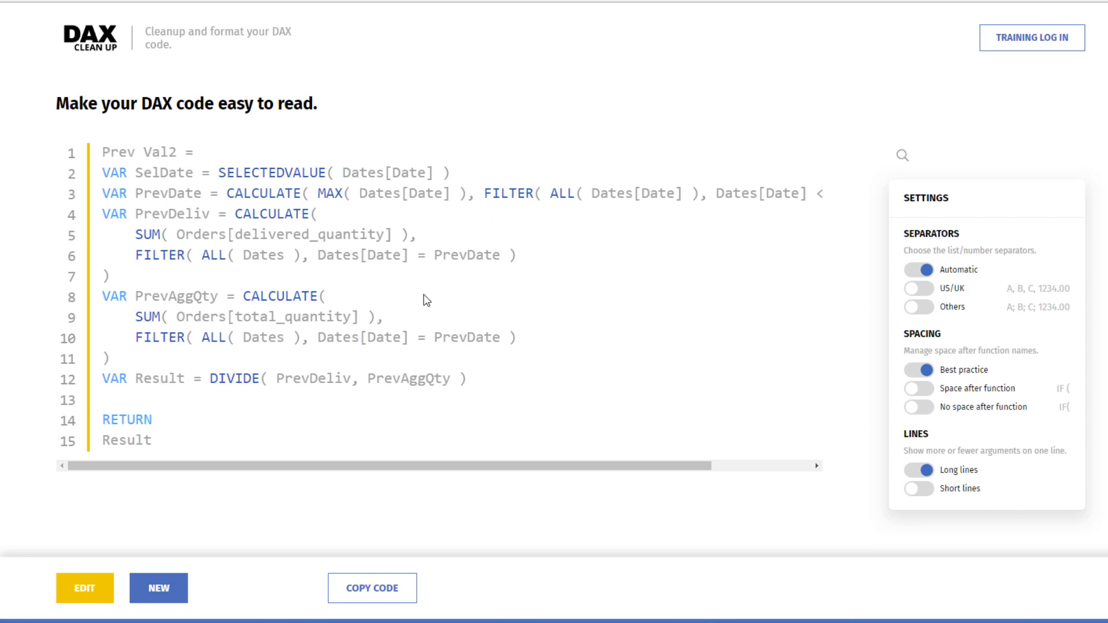
scroll(426, 300, down, 1)
scroll(426, 300, down, 1)
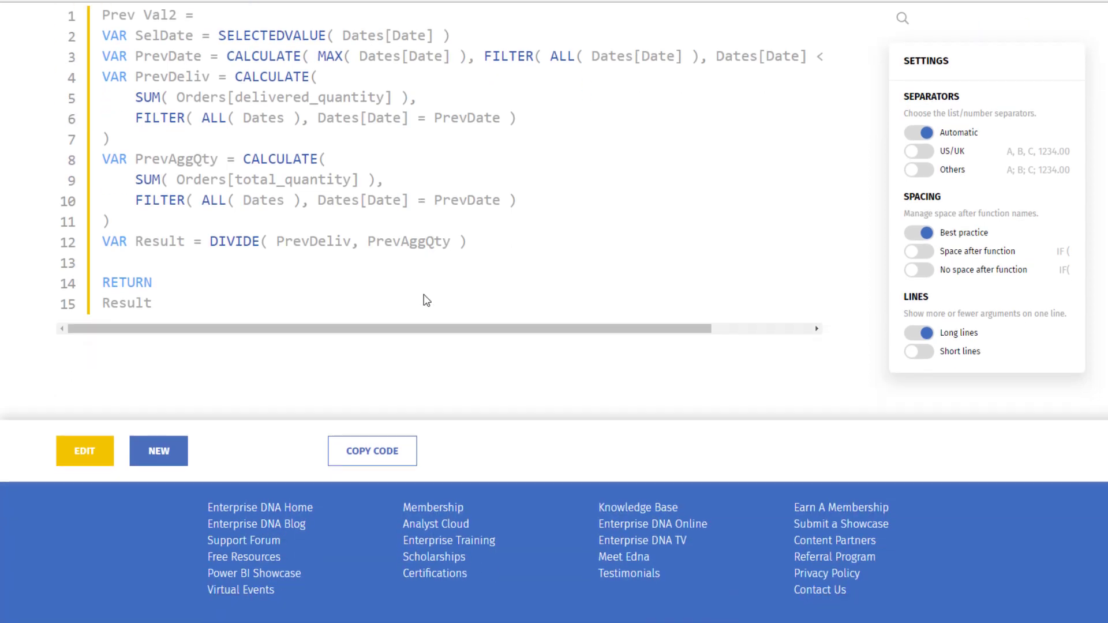
scroll(425, 299, up, 2)
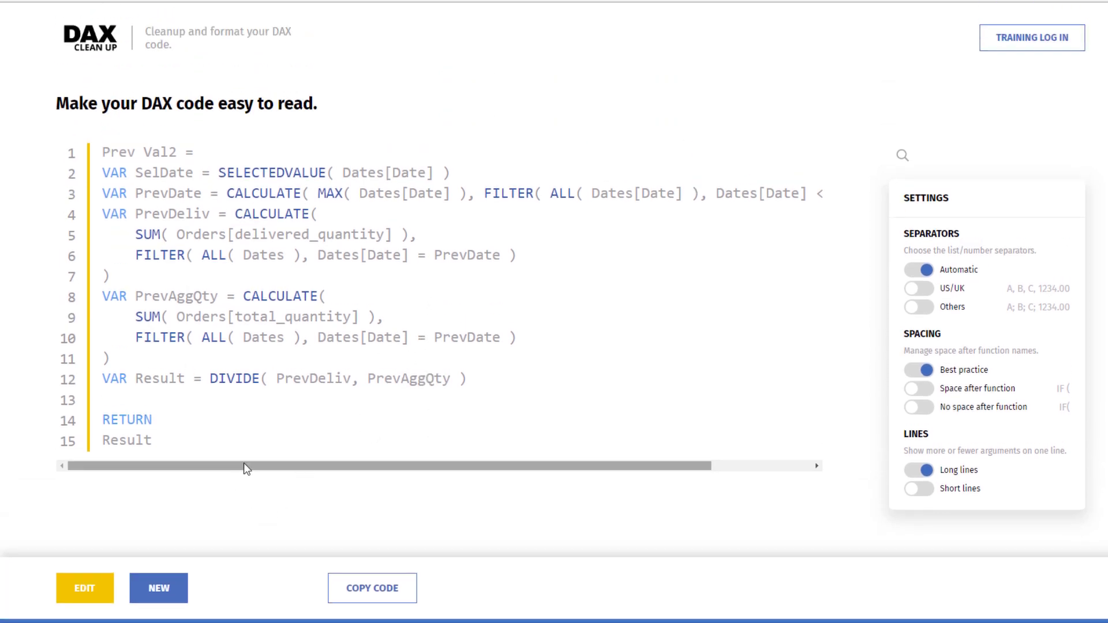
drag(243, 463, 138, 456)
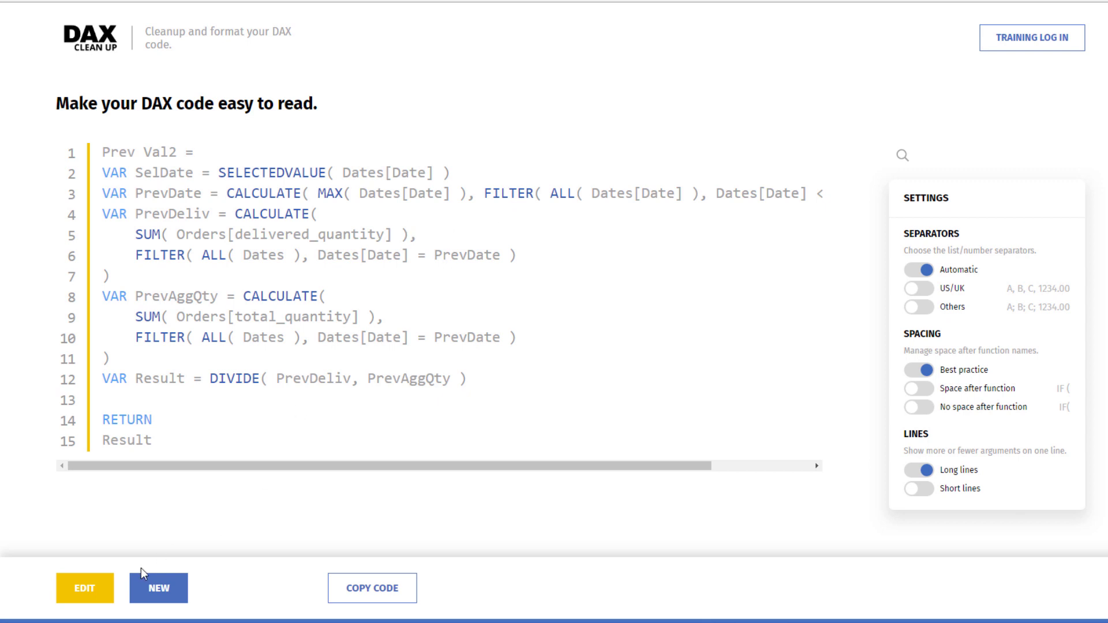
Move the FILTER argument and final bracket onto indented lines, commit, and copy the code.
click(72, 600)
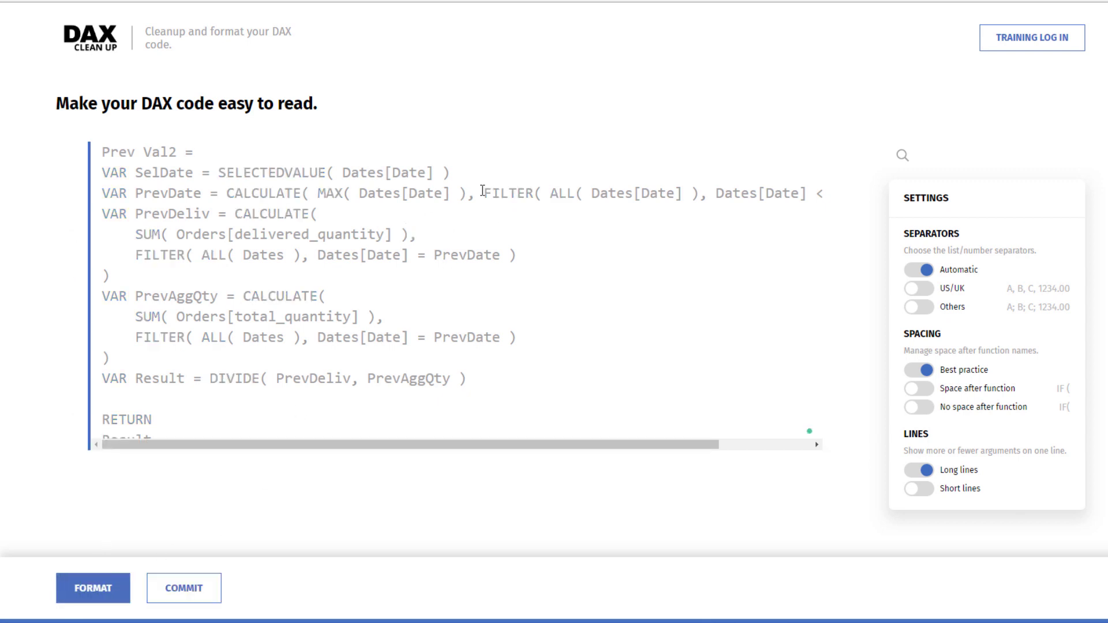
key(BackSpace)
key(Return)
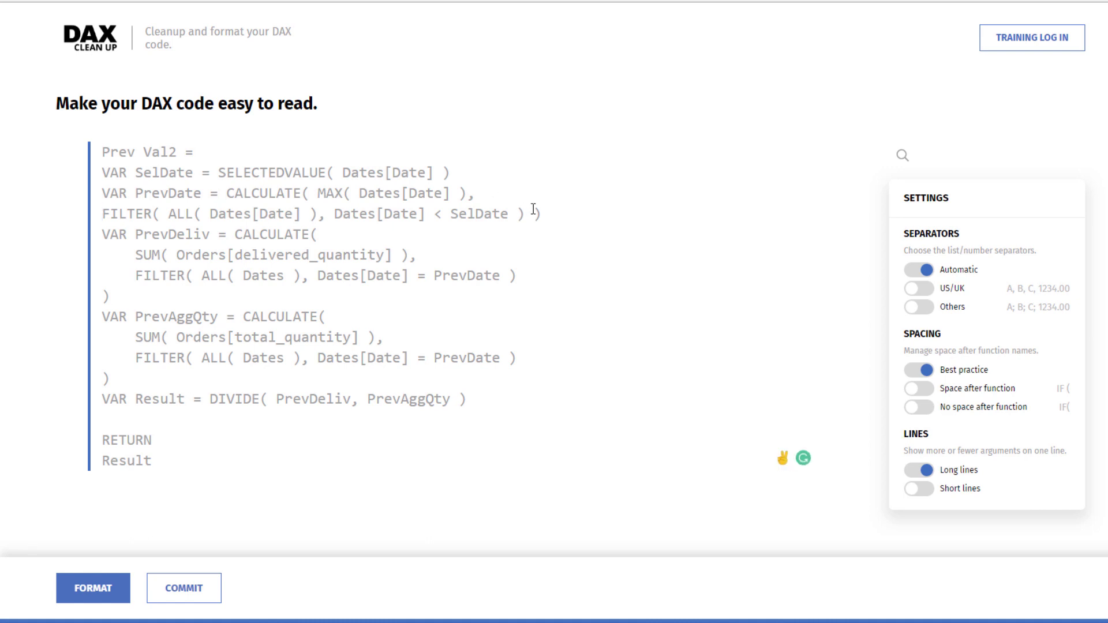
key(Tab)
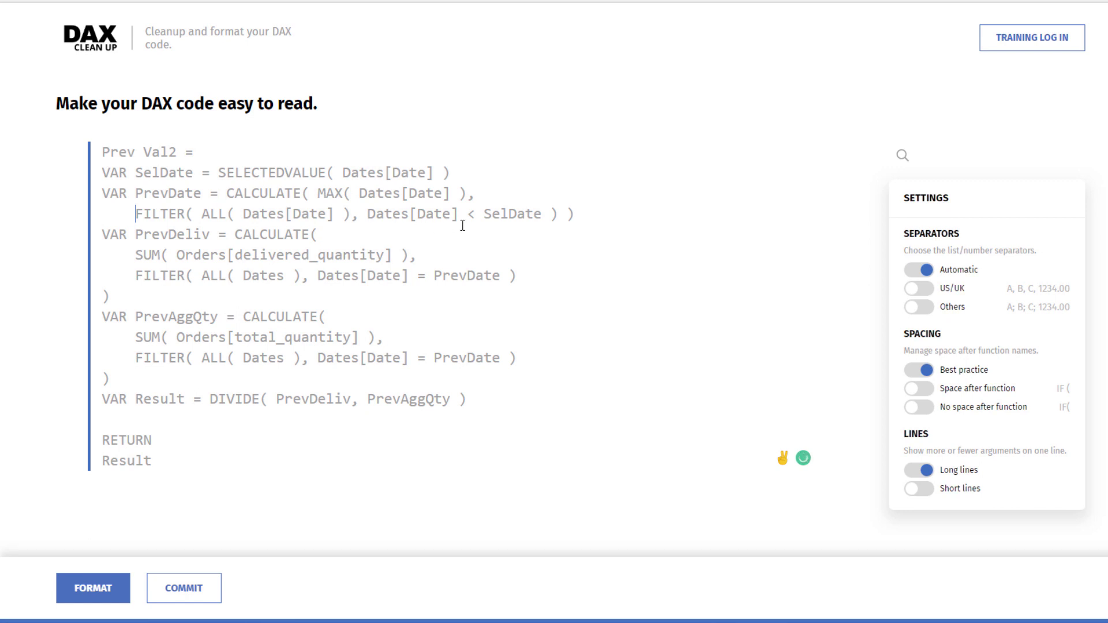
click(570, 215)
key(Return)
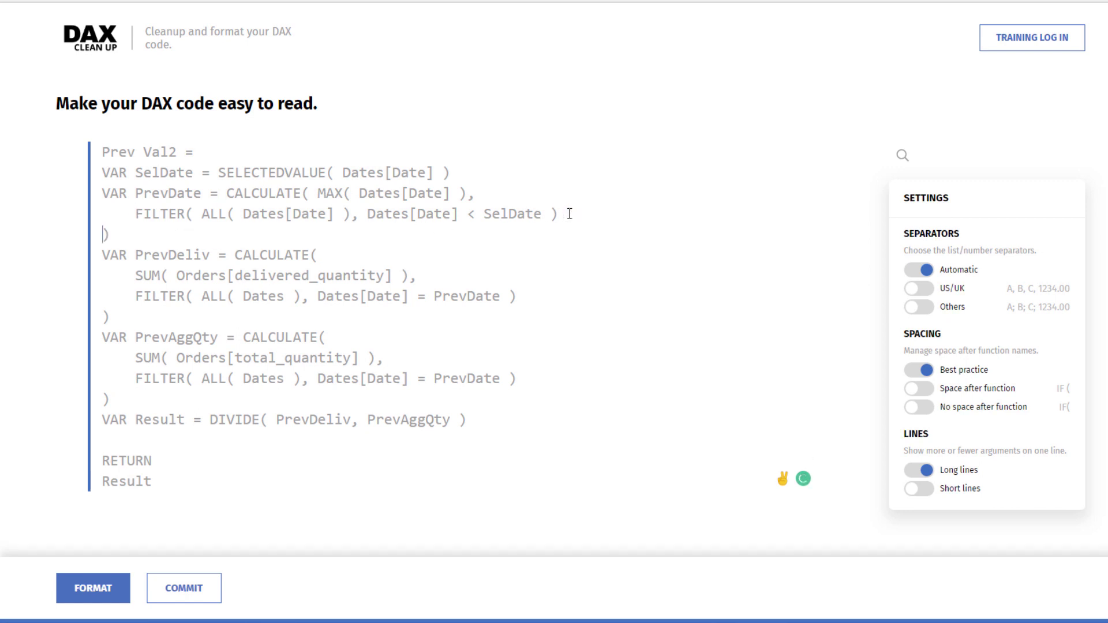
click(173, 595)
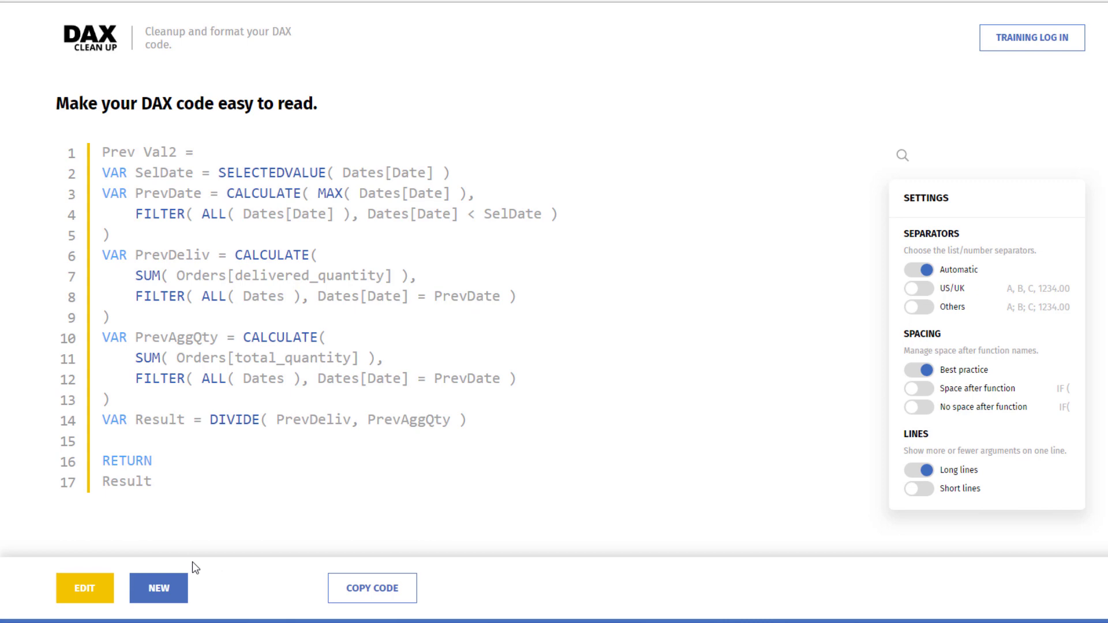
click(398, 595)
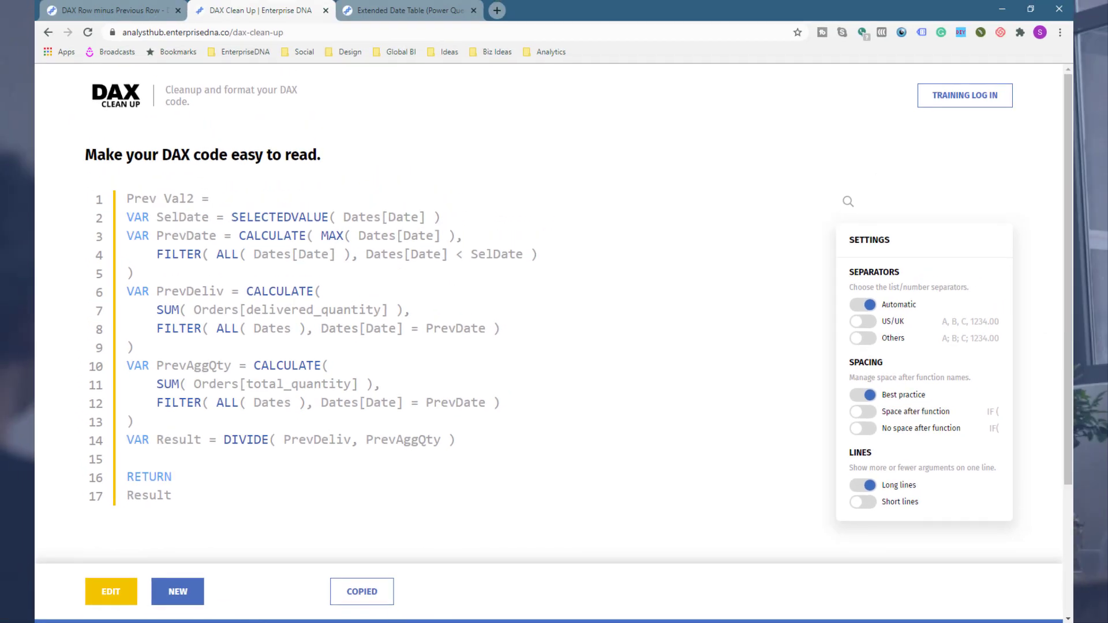
Replace the Prev Val2 measure with the reformatted 17-line DAX and commit it.
mouse_move(471, 618)
click(510, 583)
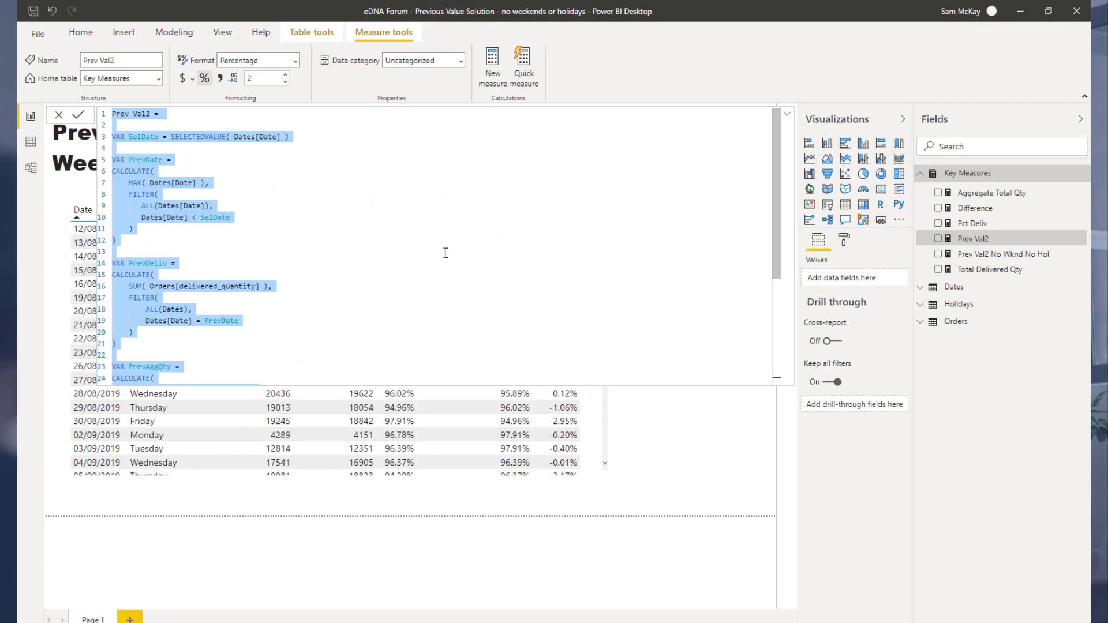
key(ctrl+v)
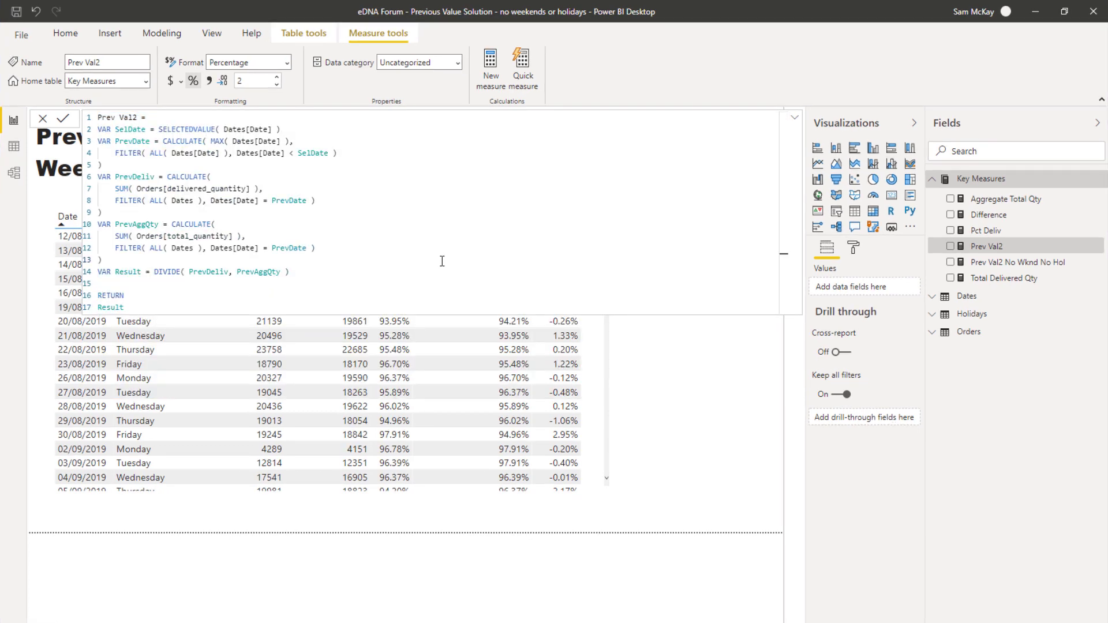
key(Return)
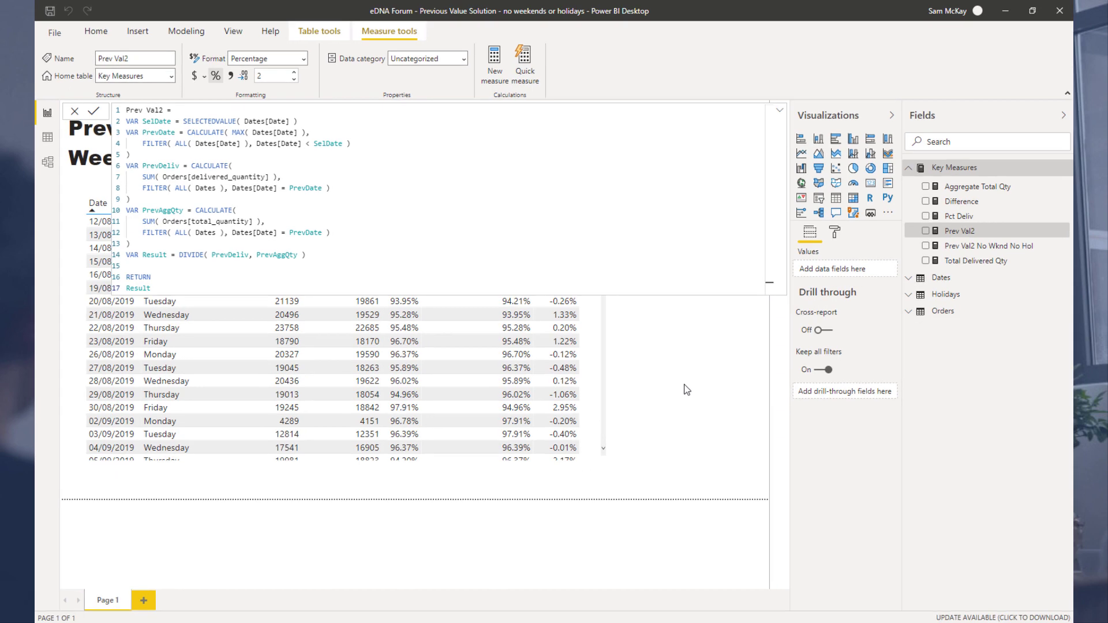
click(687, 390)
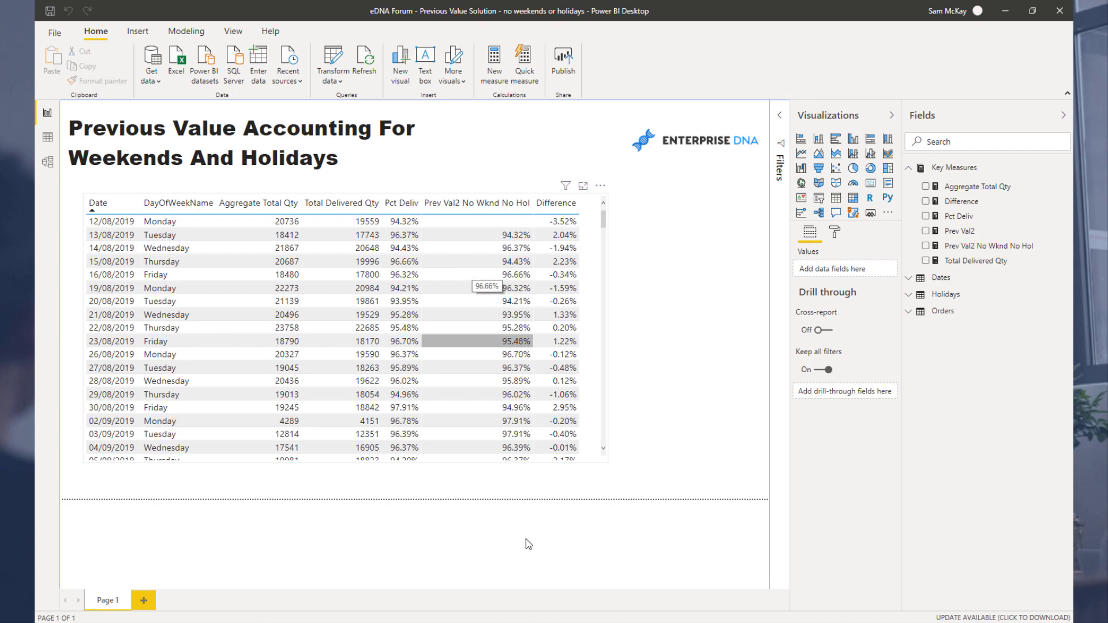
Return to the DAX Row minus Previous Row forum thread and locate the reply with the Prev Val2 No Wknd No Hol code.
mouse_move(271, 620)
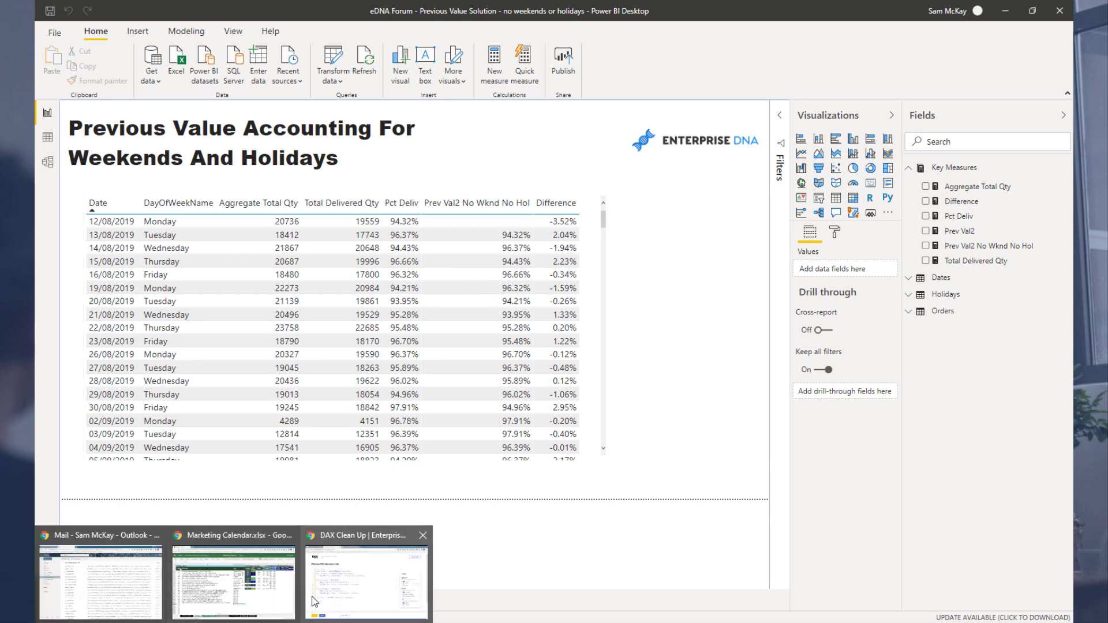
click(337, 603)
click(110, 12)
scroll(187, 331, down, 5)
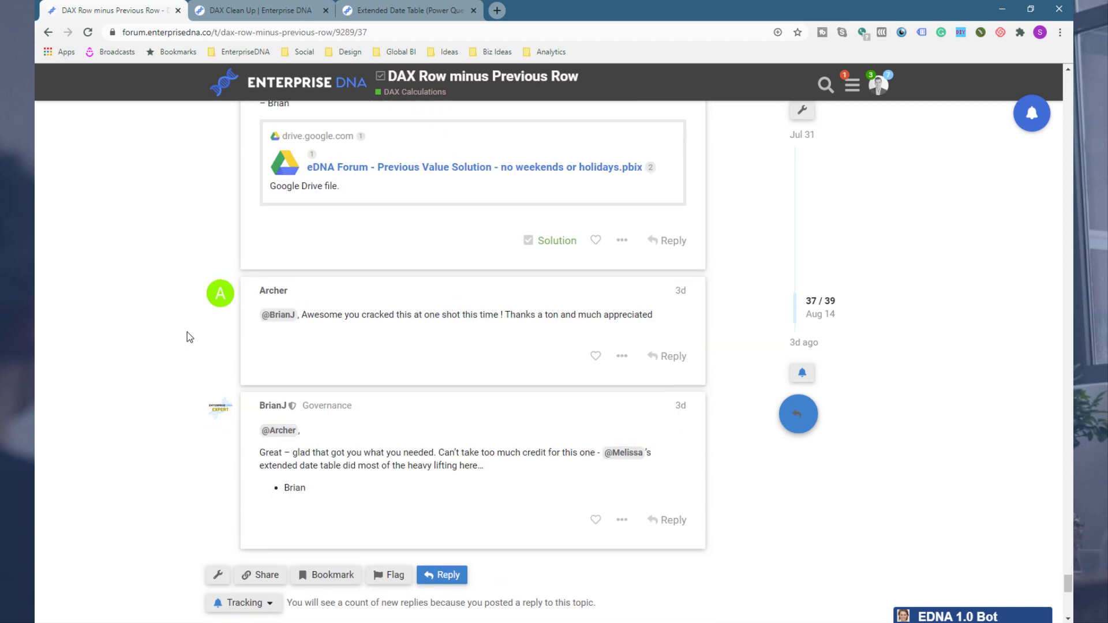
scroll(187, 331, up, 10)
scroll(187, 336, up, 3)
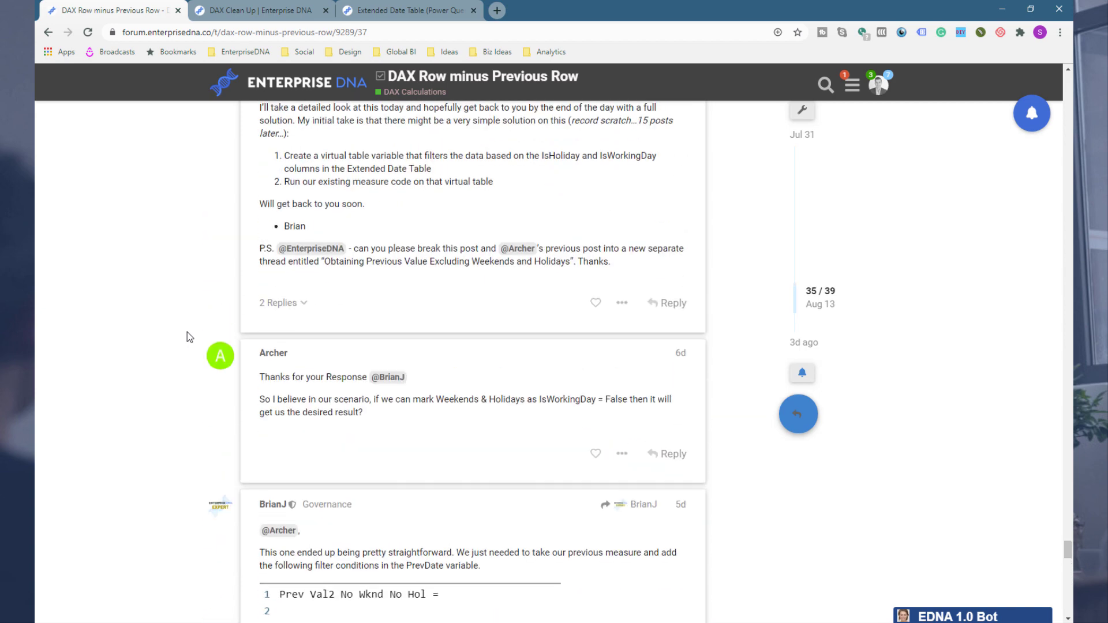
scroll(135, 345, down, 2)
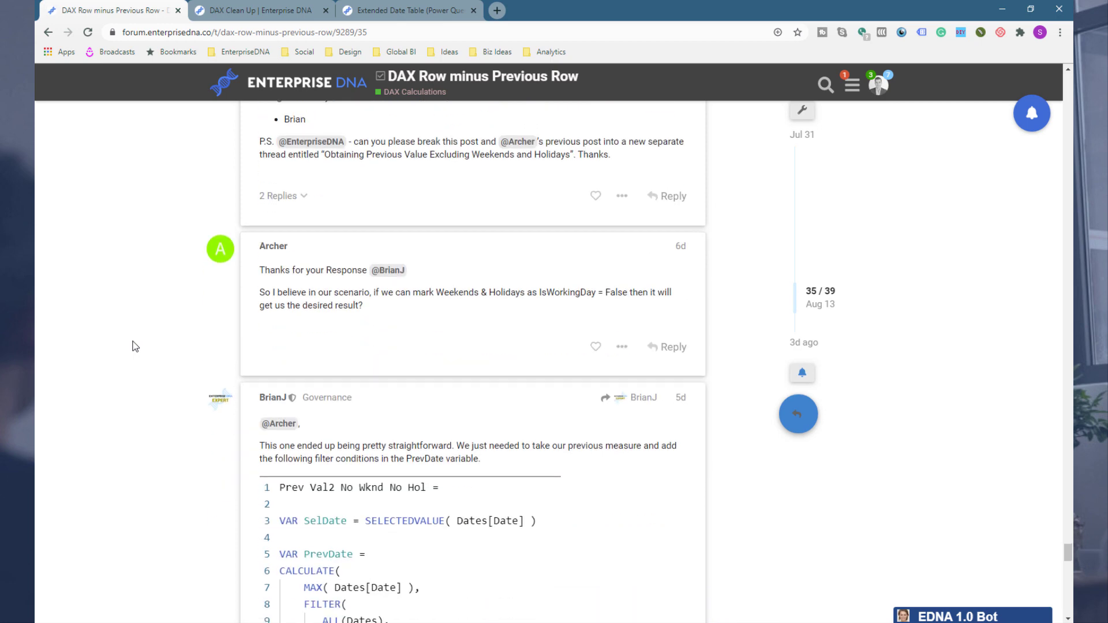